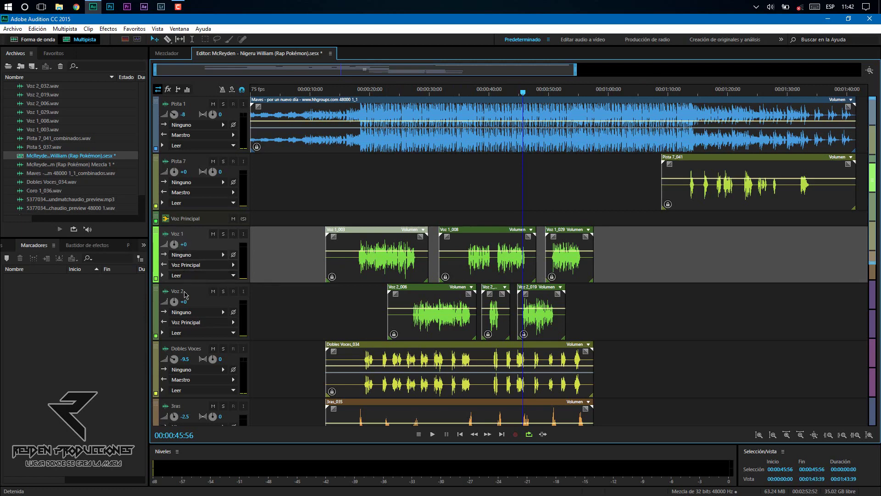
Select the Voz Principal bus track, expand its controls to examine them and collapse it again.
click(207, 222)
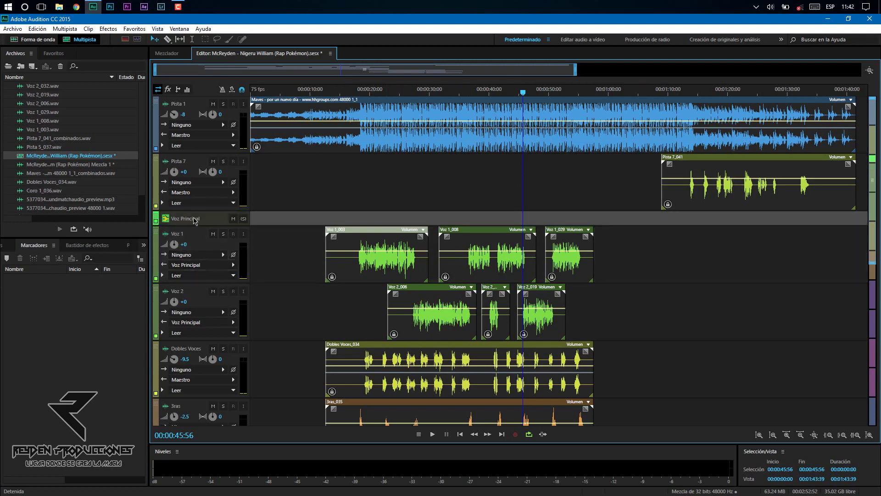
click(166, 219)
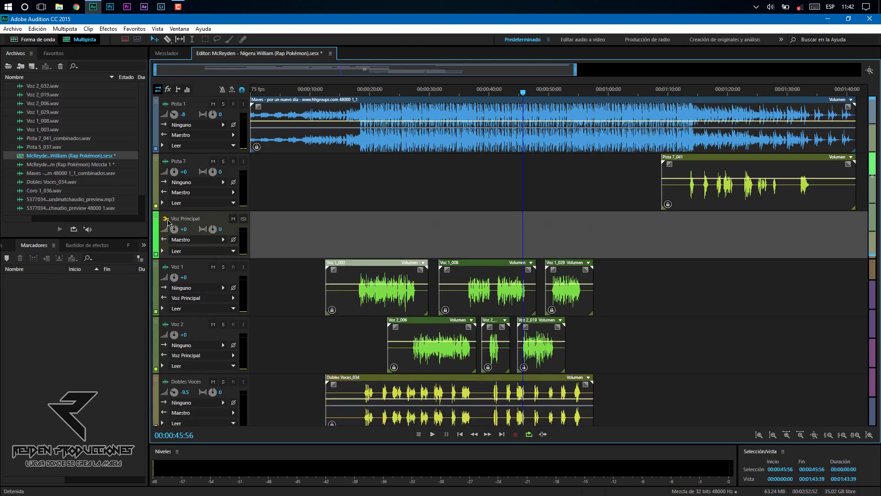
click(166, 219)
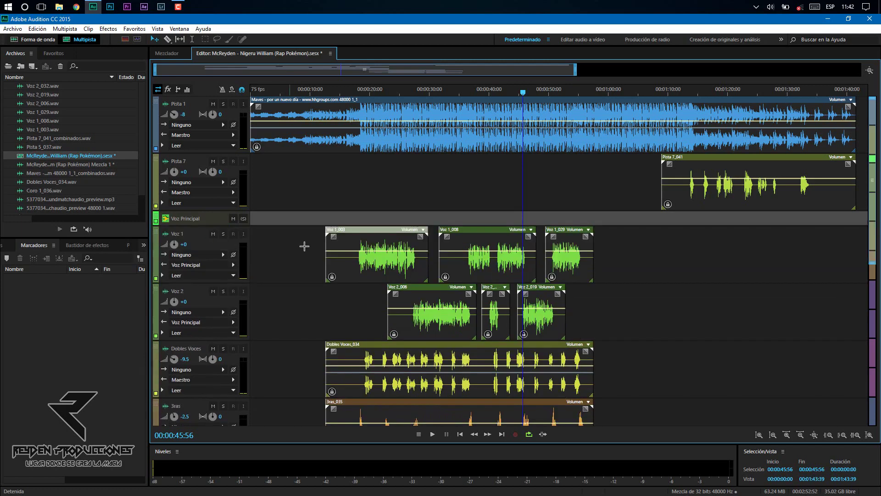
Open the Voz 1_003 clip in the waveform editor, examine its vocal peaks and trailing silence, and return to the multitrack session.
double_click(395, 267)
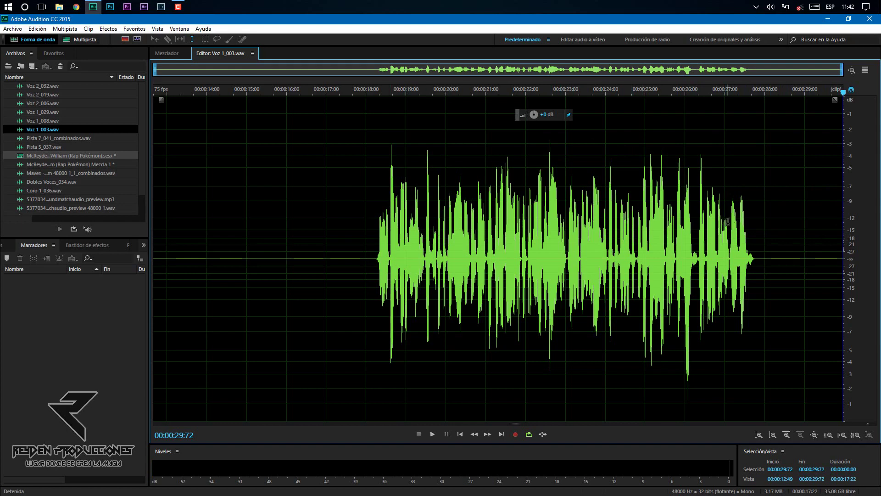
drag(725, 224, 719, 232)
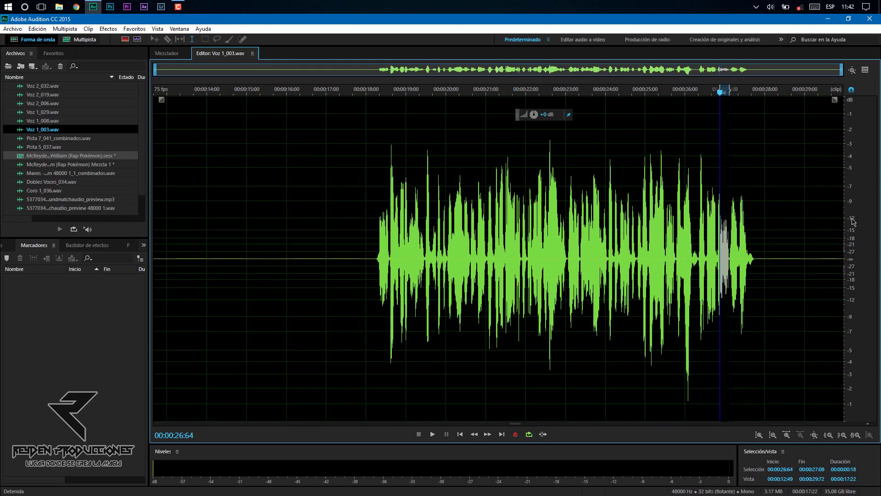
click(818, 216)
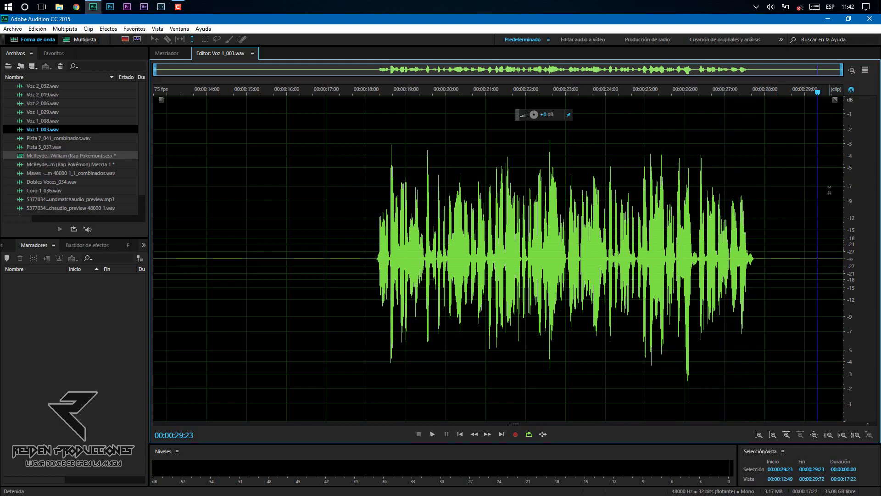
drag(830, 188, 782, 188)
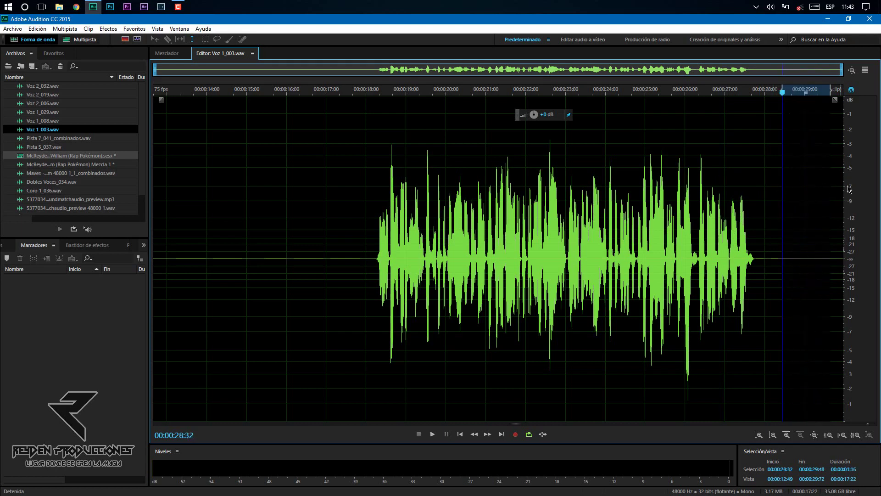
click(670, 208)
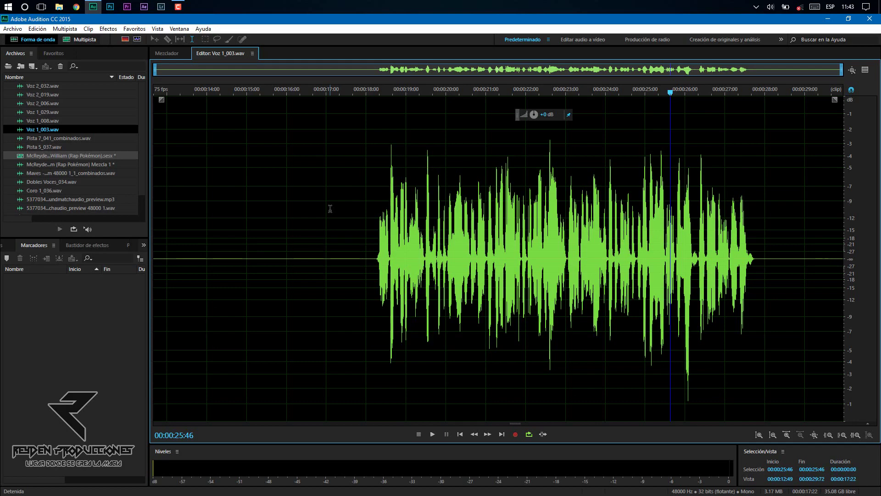
click(80, 39)
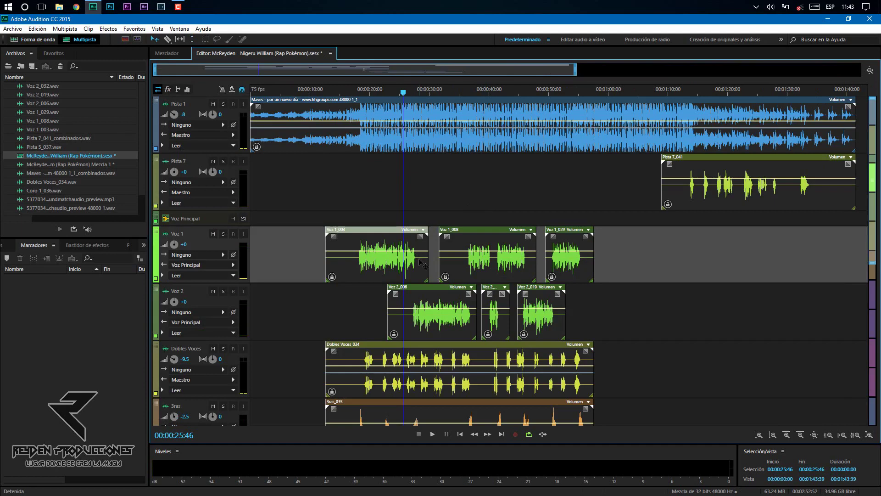
Lower the whole Voz 1_003 clip's amplitude by about 10 dB in the waveform editor and return to the multitrack session.
double_click(393, 272)
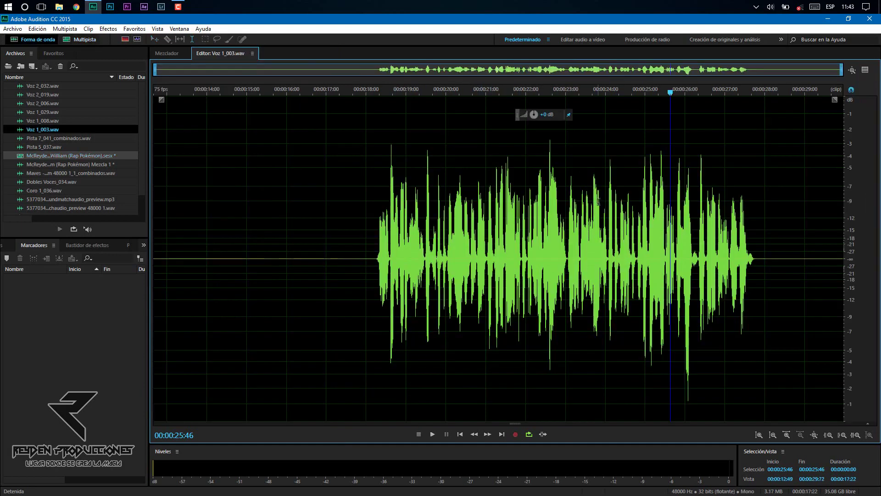
drag(532, 120, 532, 128)
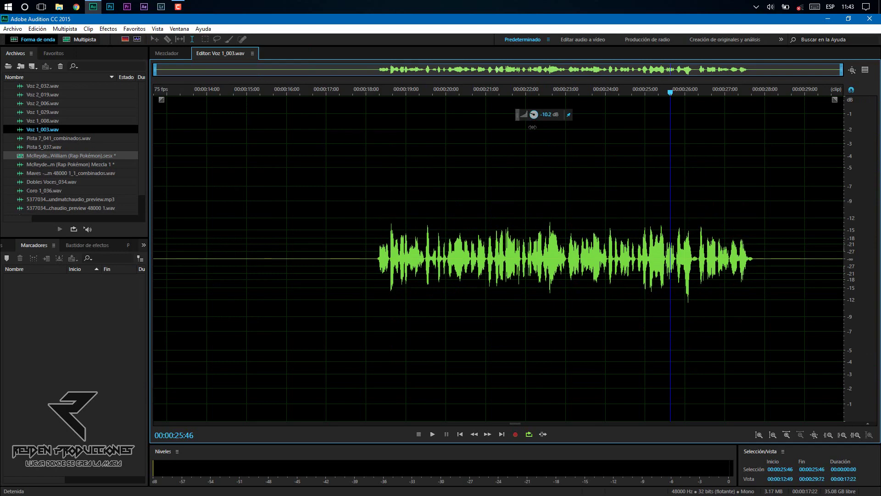
drag(532, 127, 535, 138)
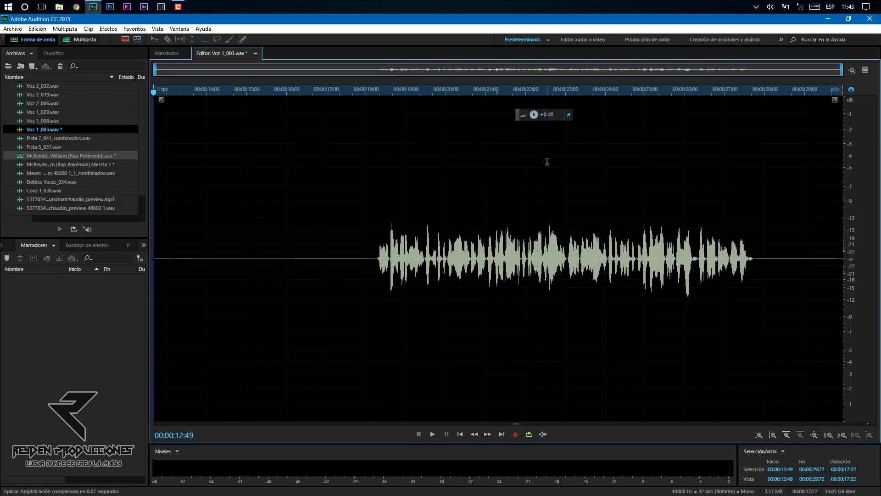
click(547, 162)
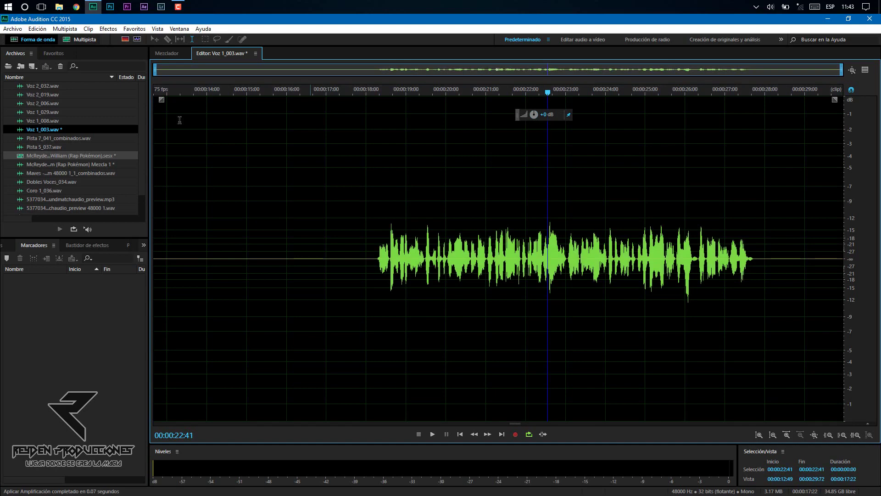
click(81, 40)
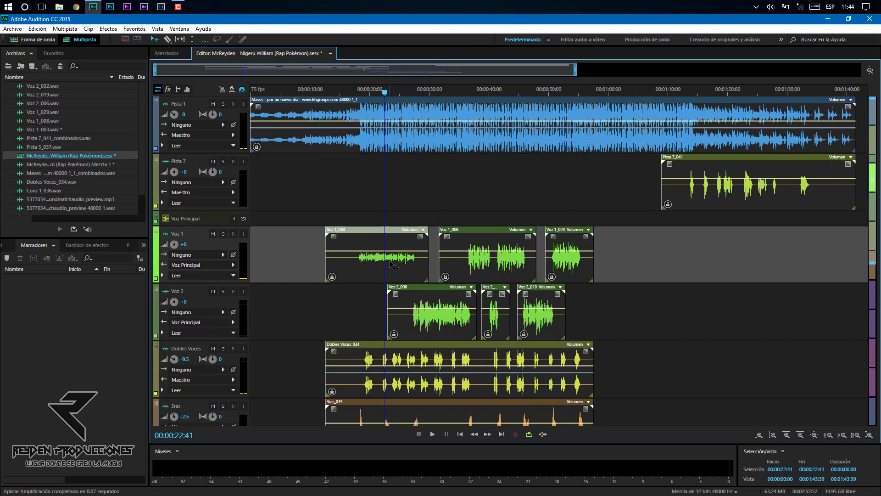
Reopen Voz 1_003 in the waveform editor, undo its amplitude reduction and apply an even stronger one to the whole clip.
double_click(394, 265)
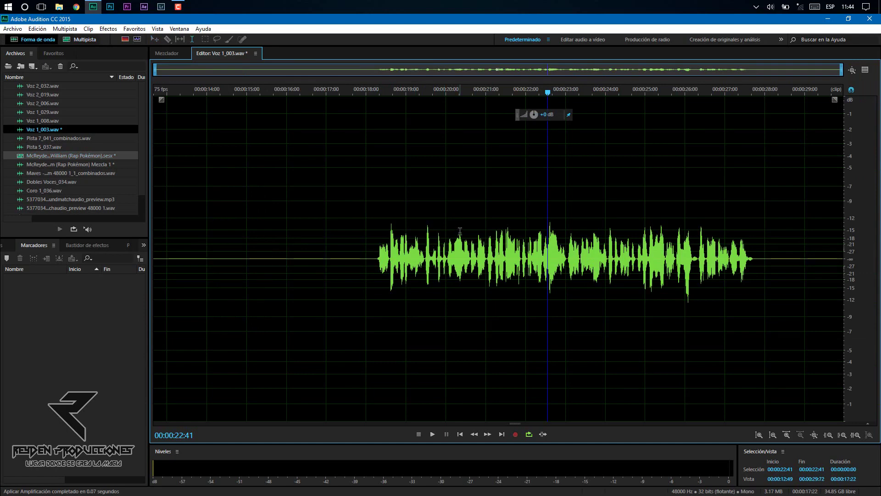
key(ctrl+z)
drag(534, 115, 534, 127)
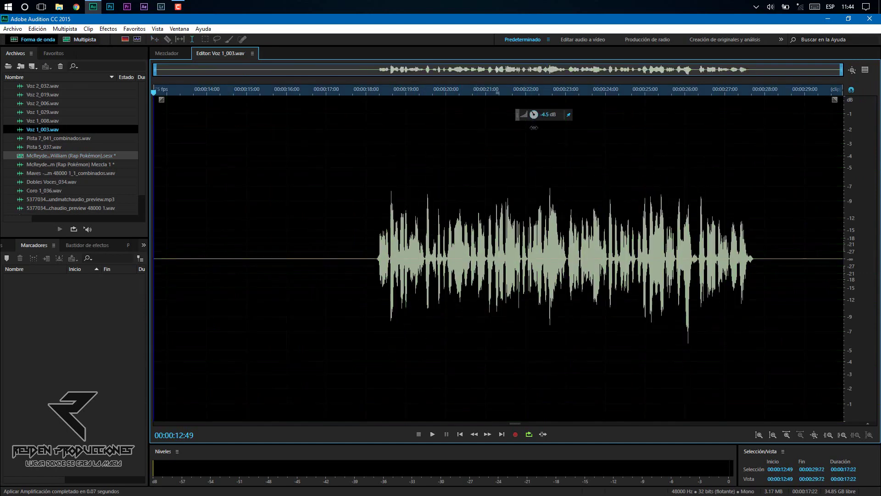
click(546, 151)
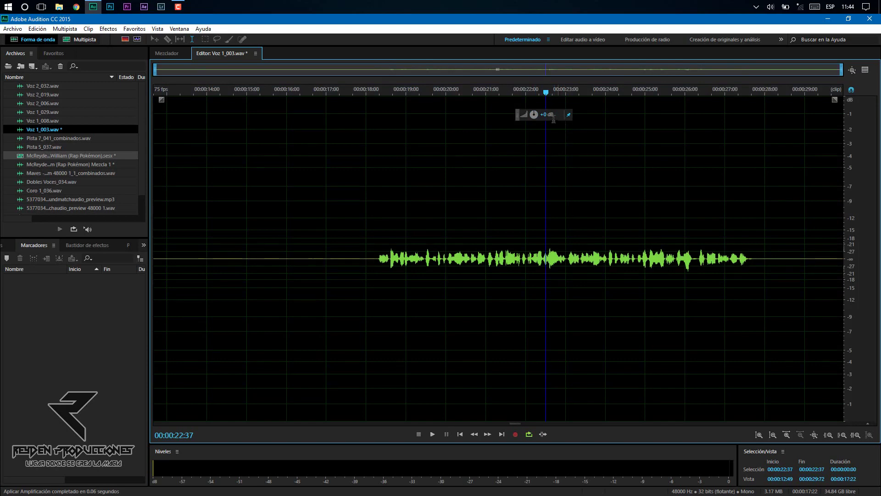
Raise the quiet Voz 1_003 clip's amplitude, undo the amplitude trials and return to the multitrack session.
drag(533, 118, 533, 95)
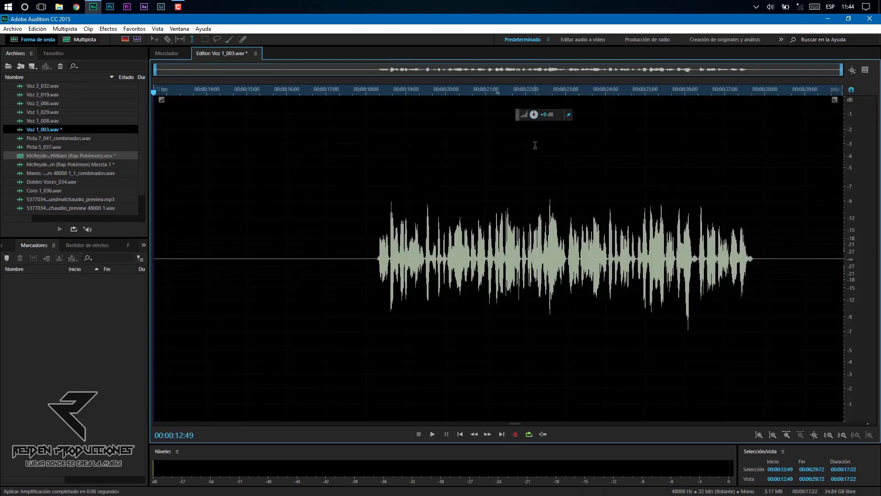
key(ctrl+s)
click(535, 161)
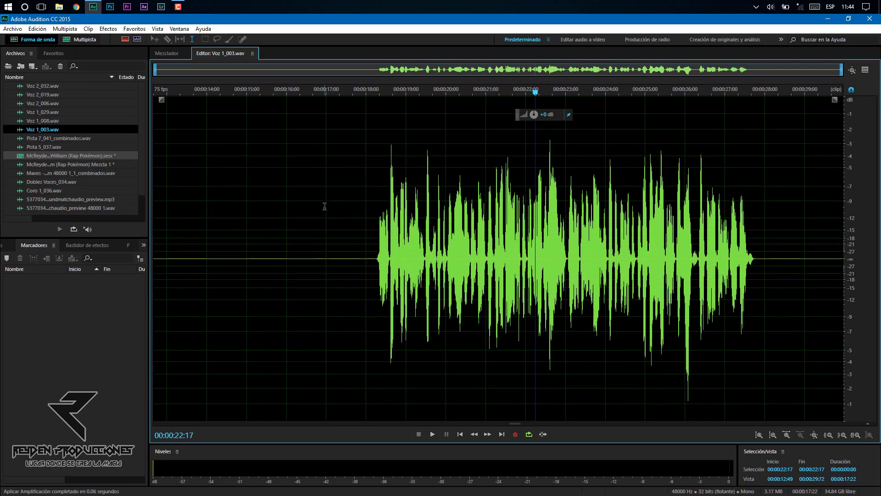
click(93, 40)
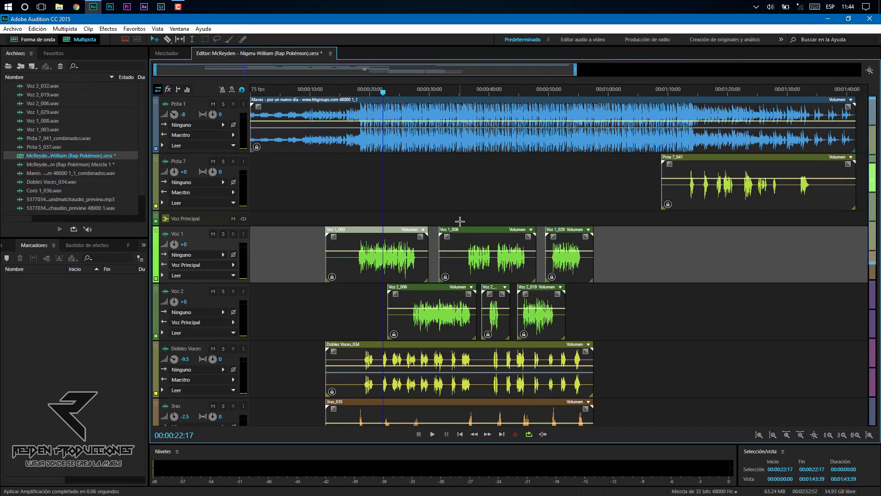
Examine the Voz 1_003 waveform against the decibel scale and go back to the multitrack session.
double_click(402, 270)
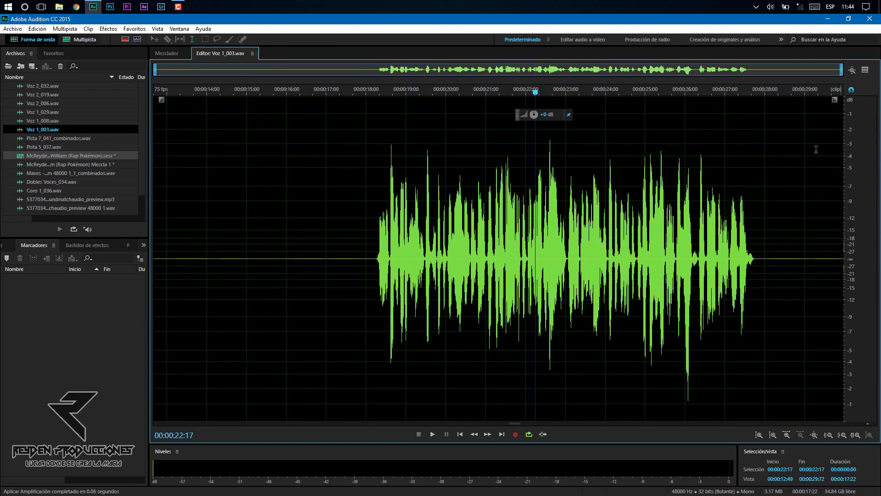
click(843, 143)
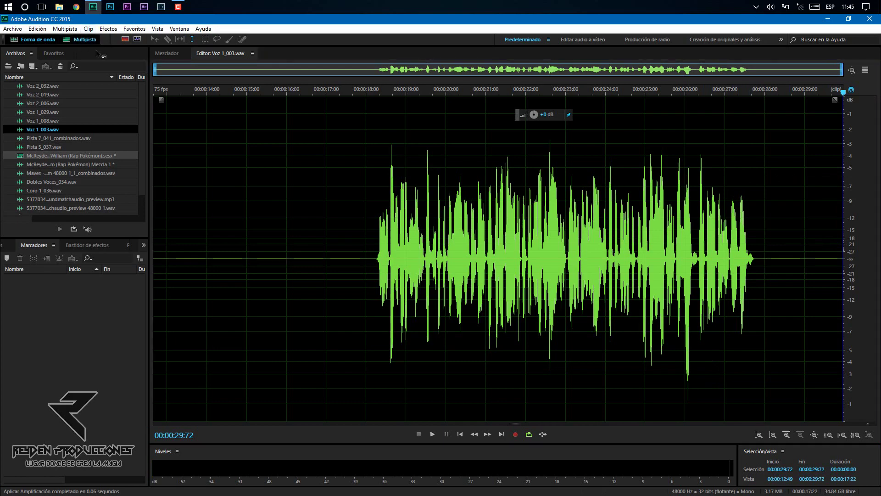
click(81, 39)
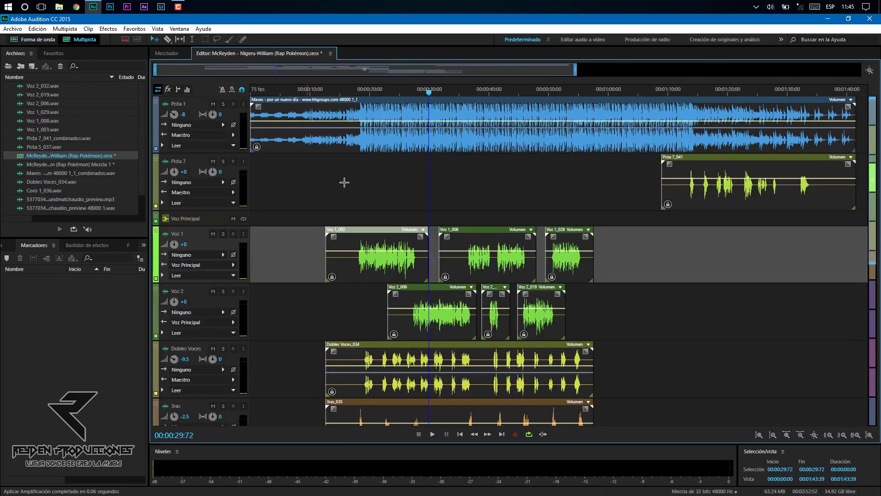
Boost the Voz 1_003 clip's amplitude until its peaks exceed the waveform's full scale, and return to the multitrack session.
double_click(386, 242)
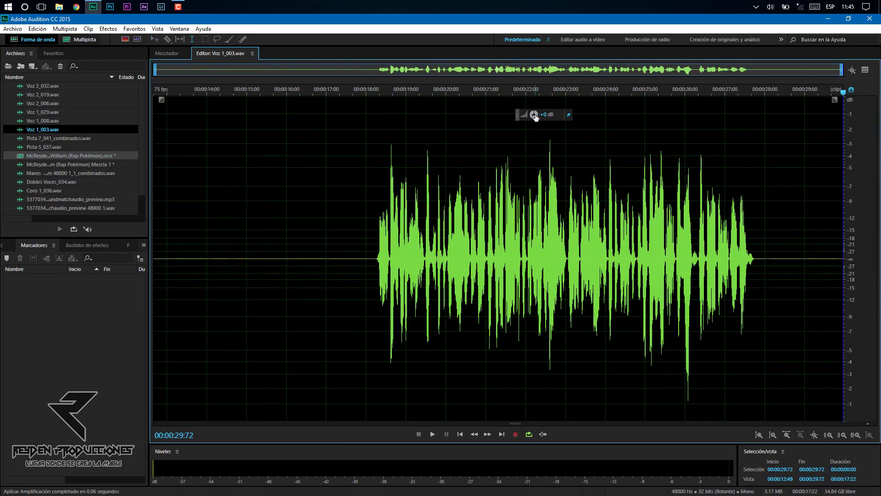
mouse_move(534, 115)
mouse_down()
mouse_move(534, 94)
mouse_move(533, 105)
mouse_up()
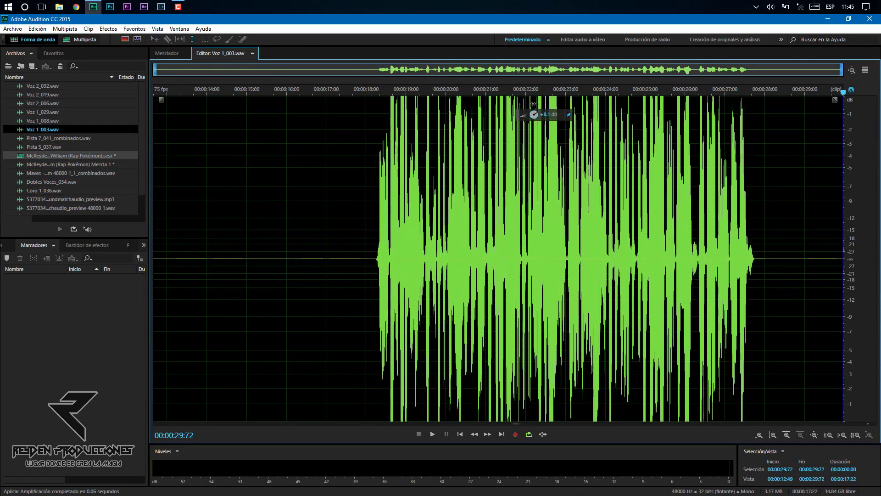
click(615, 155)
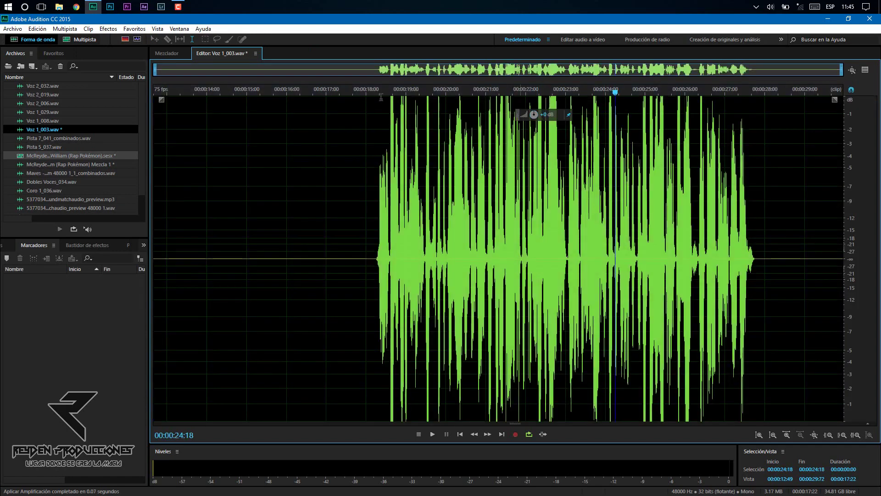
click(82, 39)
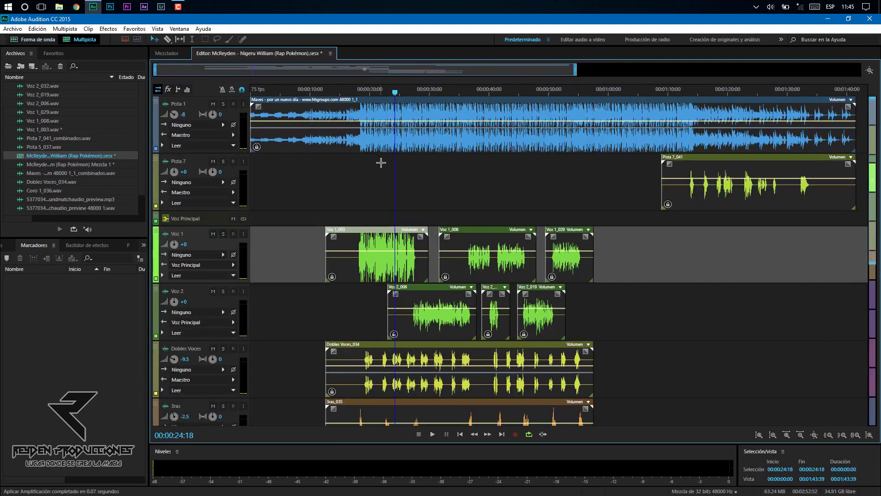
Play the session from about 00:00:21:05 and check the Voz 1 track's level meter for clipping.
click(358, 94)
click(377, 92)
key(space)
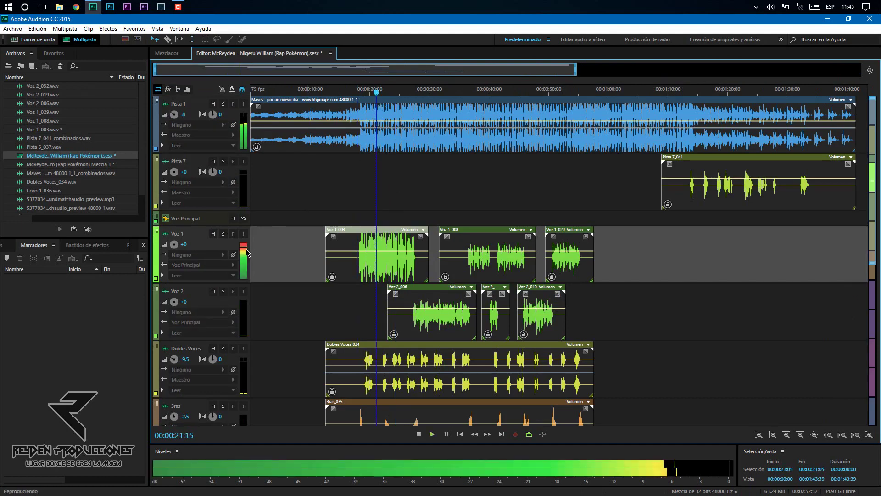
key(space)
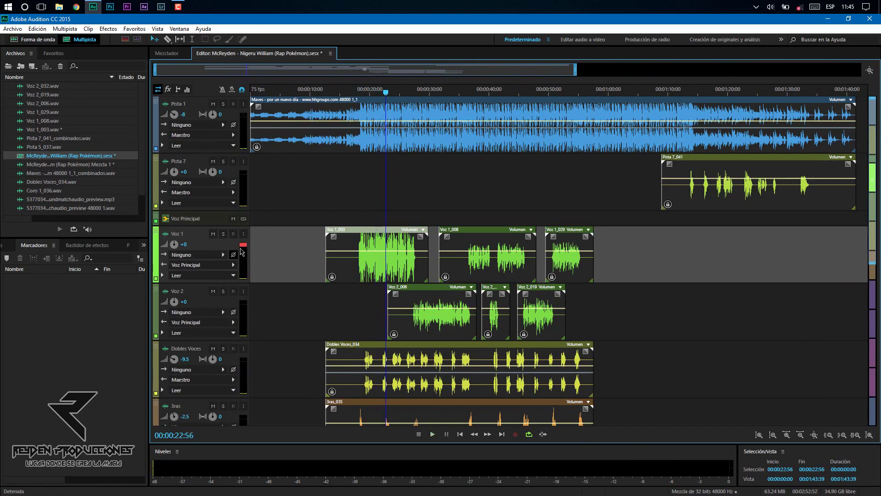
click(244, 245)
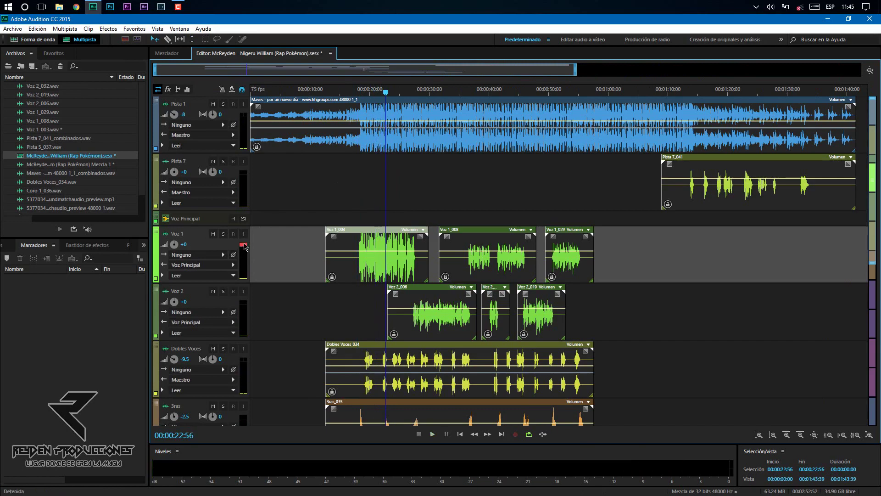
Open Voz 1_003 in the waveform editor and play it from about 00:00:22:03 to check for distortion.
double_click(388, 246)
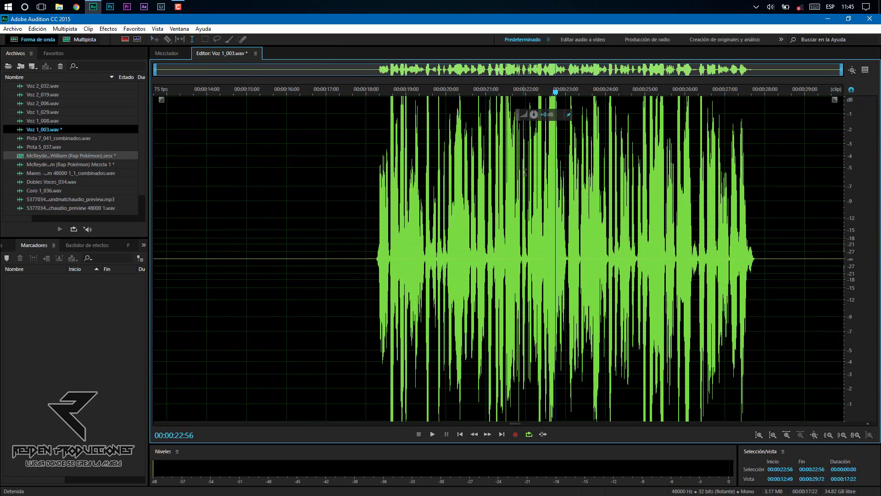
click(528, 99)
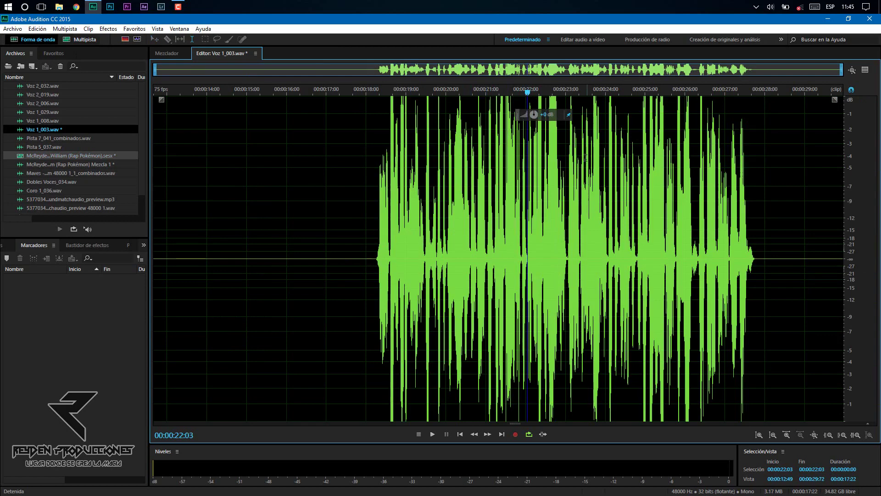
key(space)
key(space)
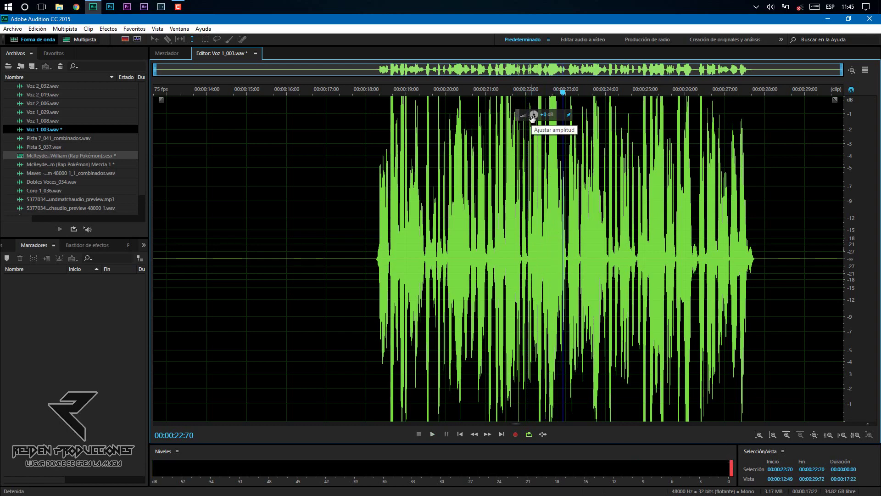
Undo the earlier amplitude boost on Voz 1_003 and raise the whole clip's amplitude by about 8.7 dB.
key(ctrl+z)
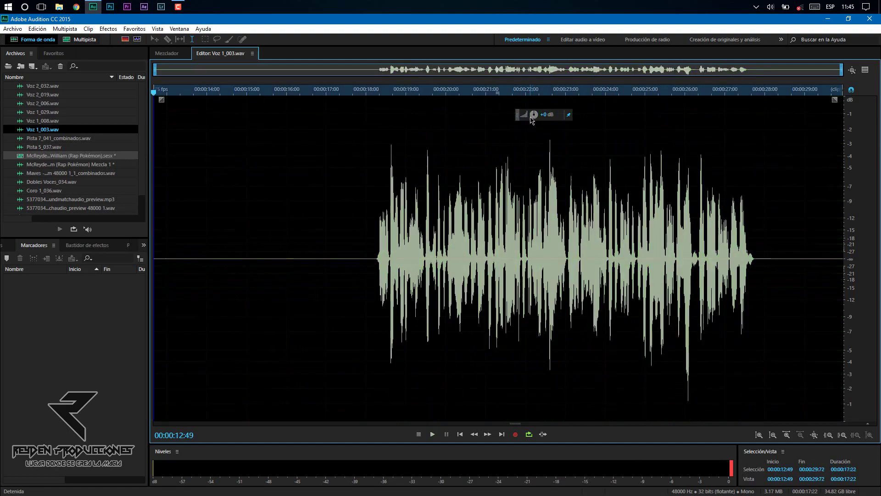
drag(533, 118, 534, 106)
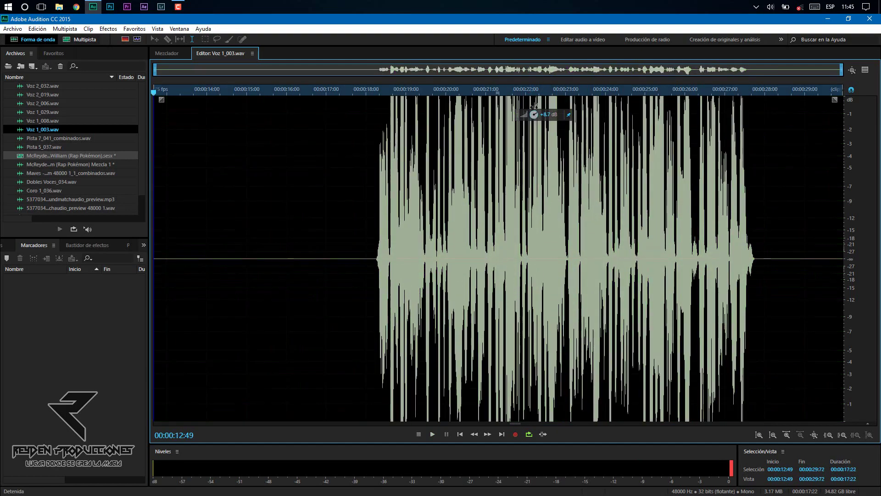
click(564, 135)
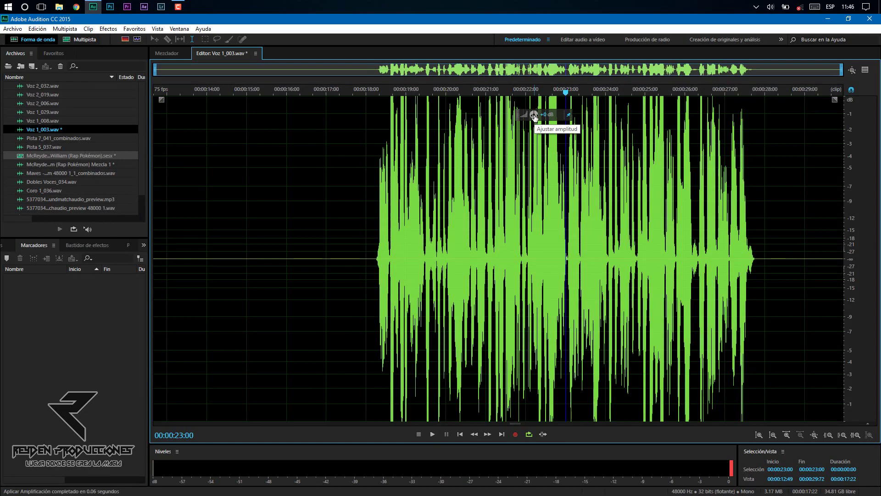
Lower the boosted Voz 1_003 clip until its peaks fit the decibel scale, and undo both amplitude changes.
drag(533, 116, 537, 126)
key(ctrl+a)
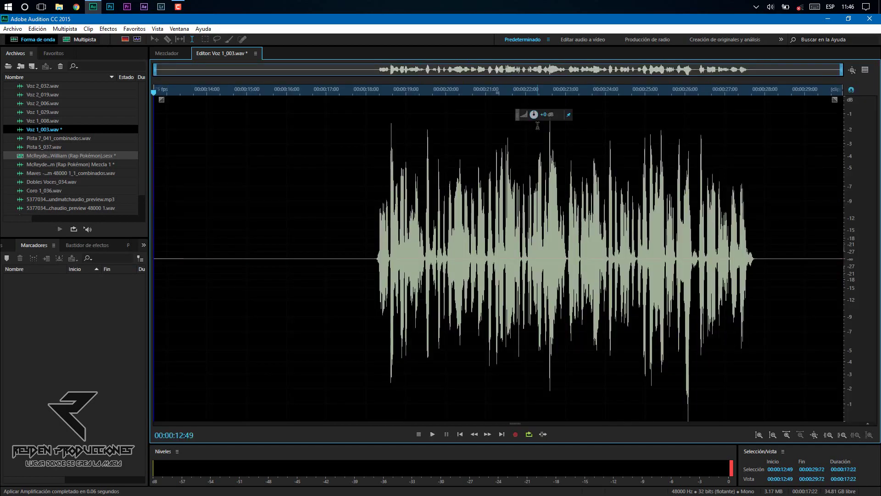
key(ctrl+z)
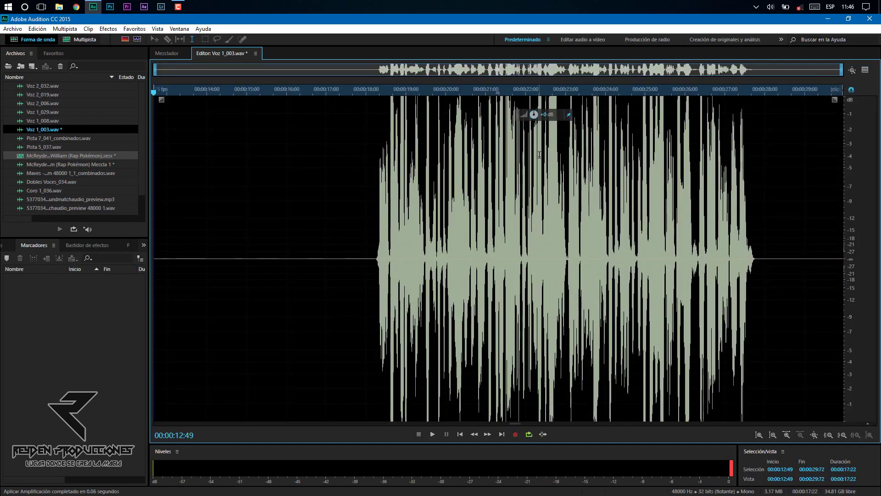
key(ctrl+z)
click(538, 155)
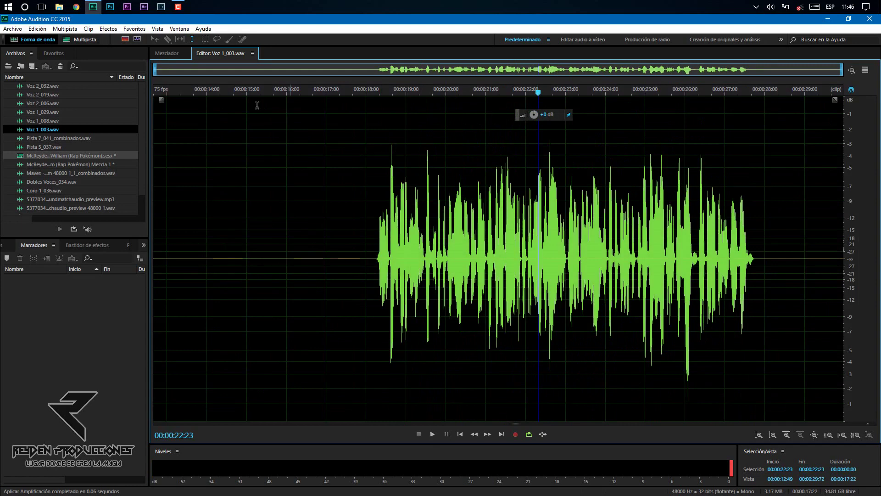
Try a slight amplitude reduction on the Voz 1_003 clip and undo it.
mouse_move(541, 118)
mouse_down()
mouse_move(535, 126)
mouse_move(534, 102)
mouse_move(531, 120)
mouse_up()
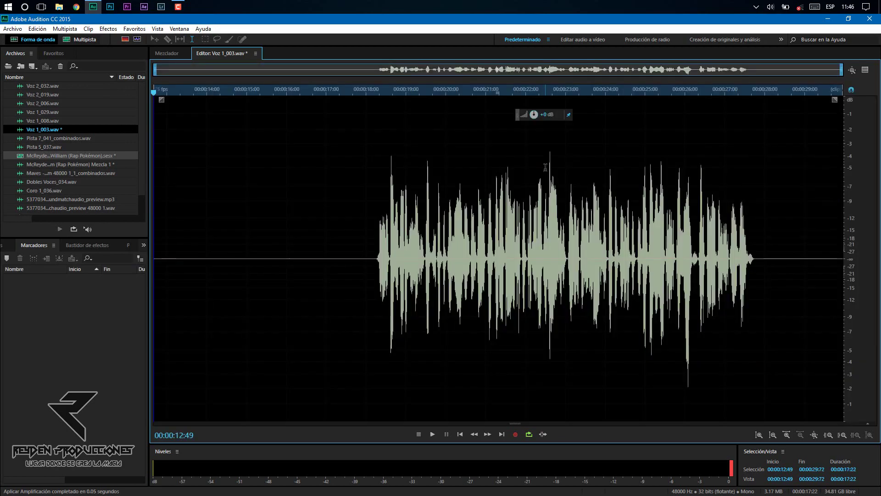
key(ctrl+z)
click(546, 169)
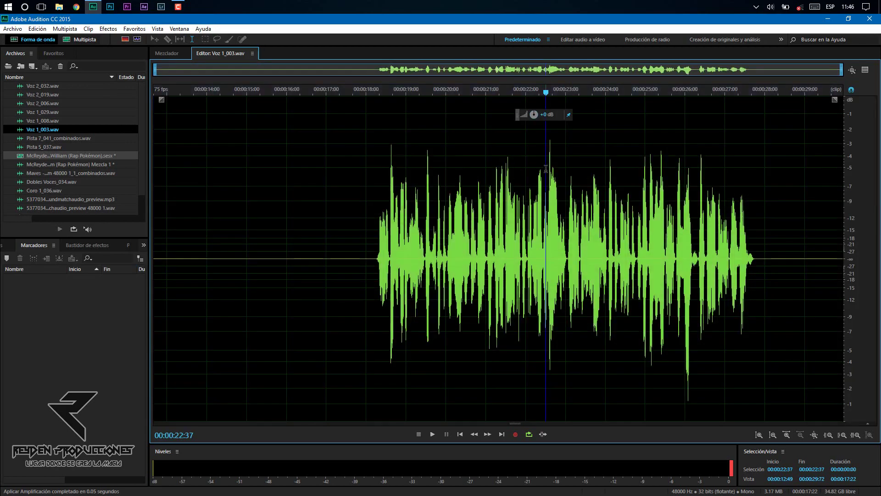
Return to the multitrack session, solo the Pista 1 track and select its instrumental clip.
click(84, 40)
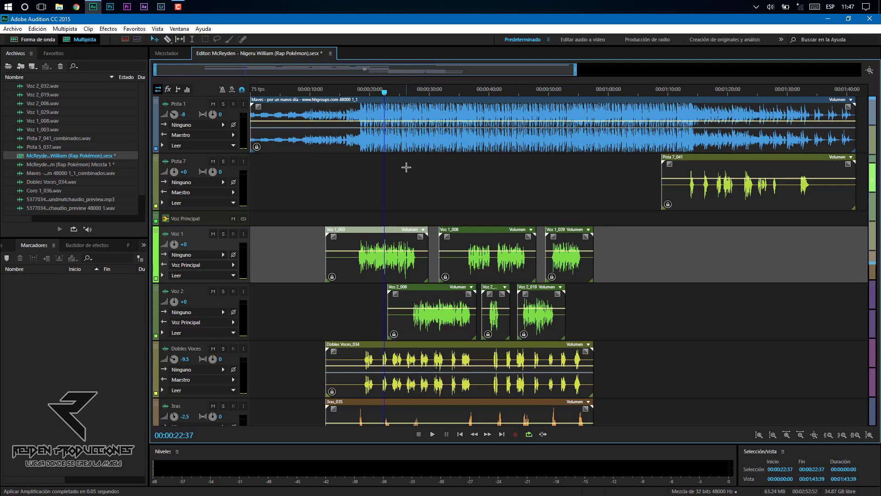
click(223, 104)
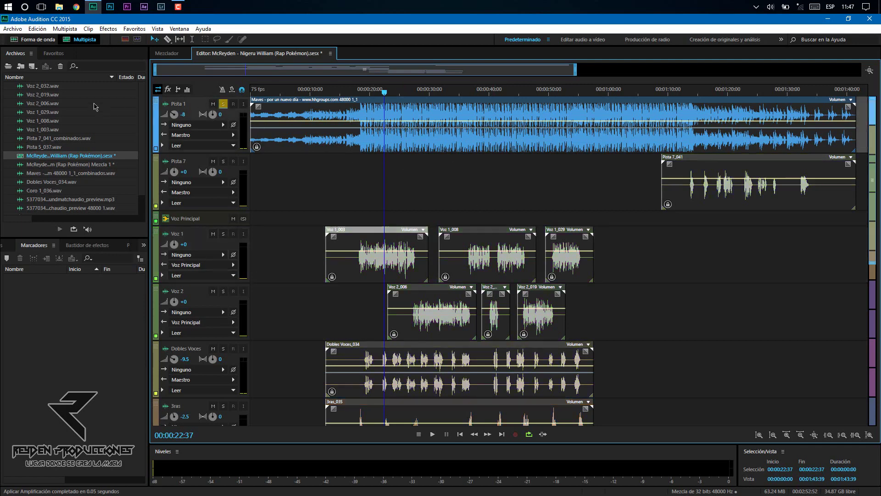
click(365, 118)
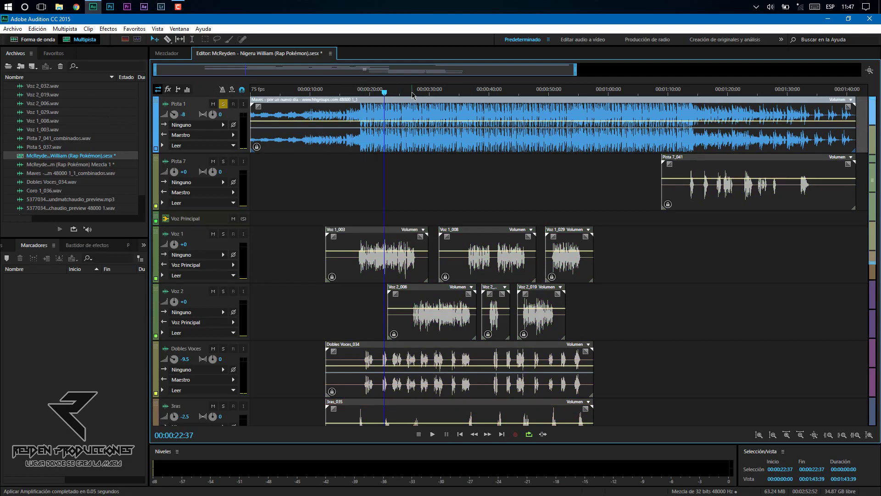
Play the soloed instrumental from the beginning and from about 00:00:28:45 to check its level, and turn the solo off.
drag(385, 92, 379, 94)
key(Home)
key(space)
key(space)
click(420, 90)
key(space)
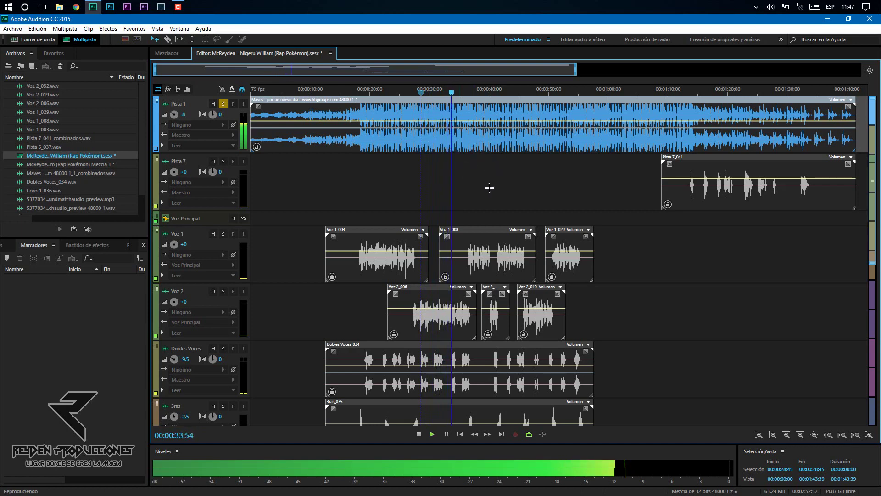
key(space)
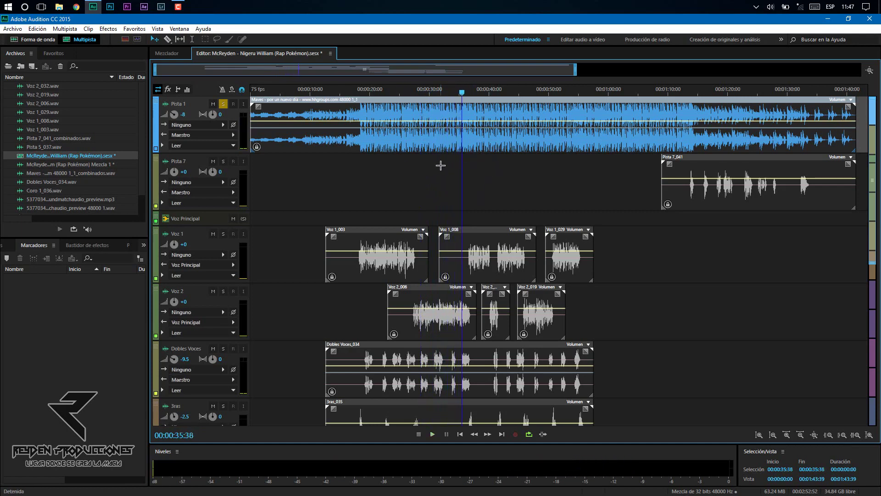
click(224, 105)
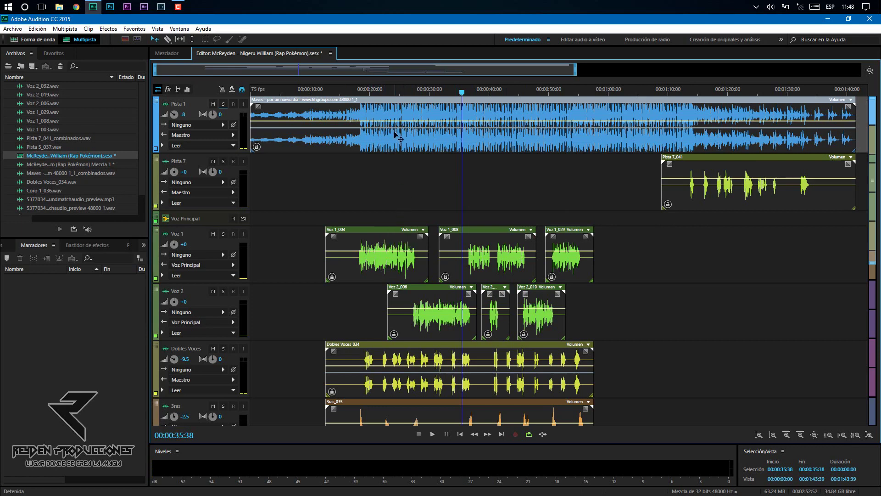
Look over the Pista 7_041 and 3ras_035 clips and play the session near 00:00:37 to check the 3ras peak.
drag(378, 94, 395, 94)
click(739, 190)
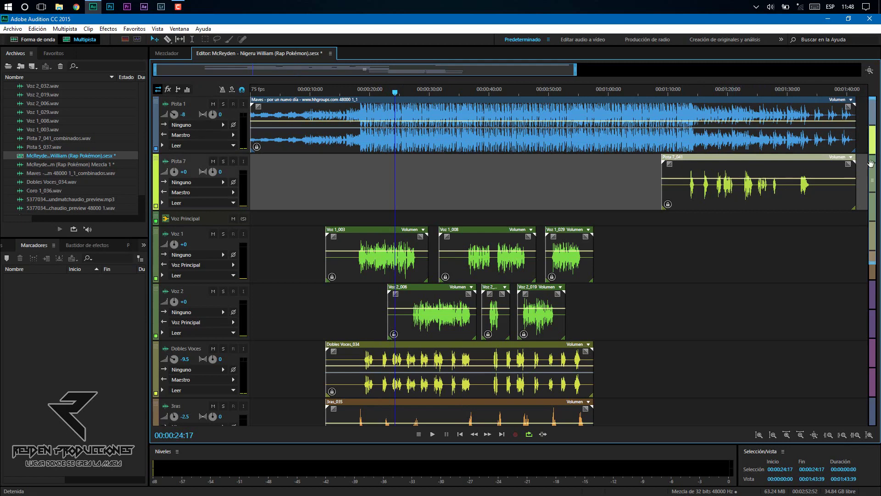
scroll(420, 193, down, 4)
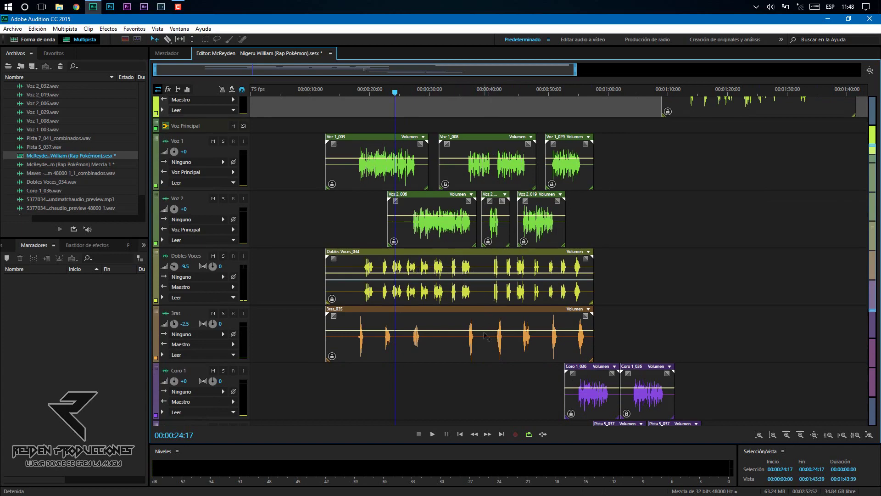
click(486, 349)
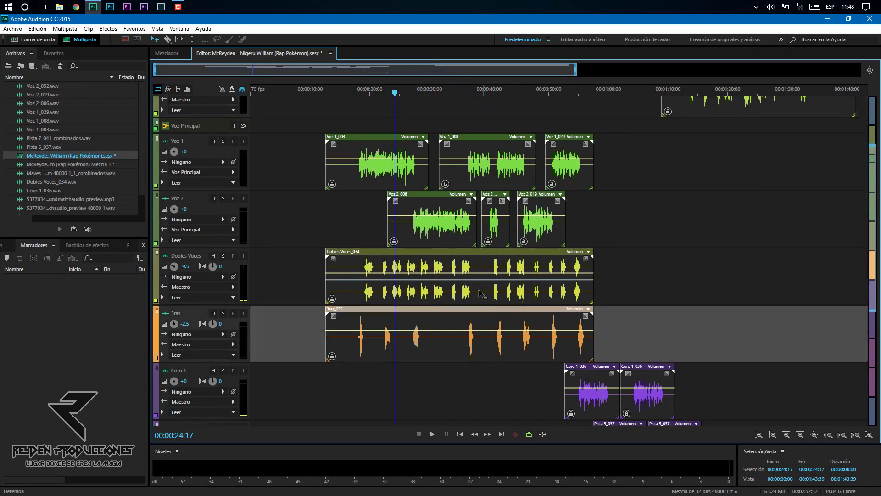
click(481, 94)
key(space)
click(465, 92)
key(space)
key(space)
Examine the 3ras_035 peak near 00:00:37:03 at sample level for clipping in the waveform editor, and return to the multitrack session.
double_click(480, 339)
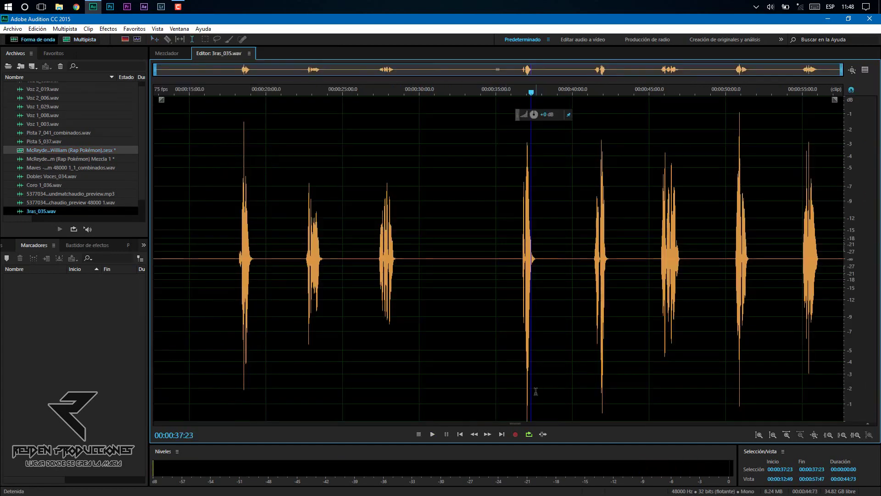
scroll(532, 388, up, 10)
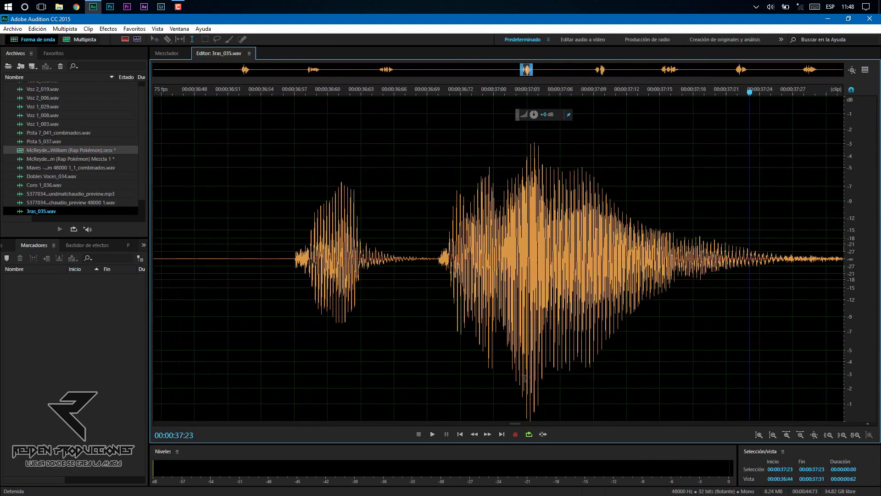
scroll(525, 378, up, 7)
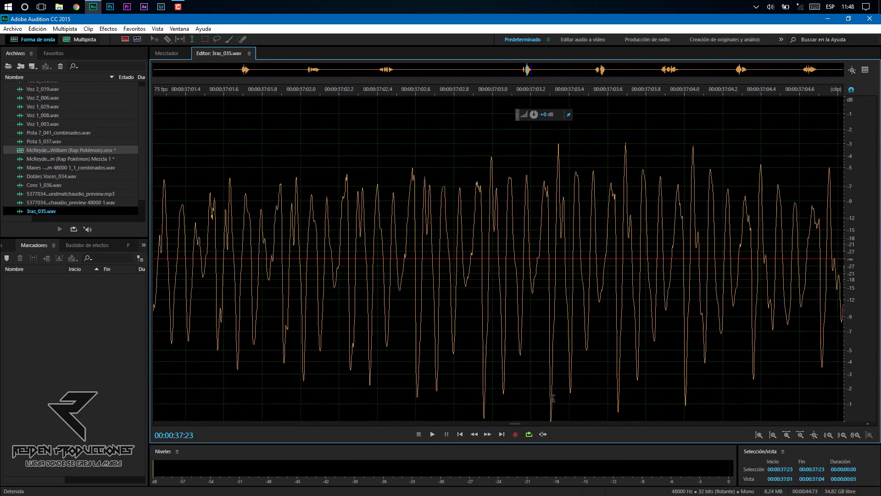
scroll(552, 399, up, 8)
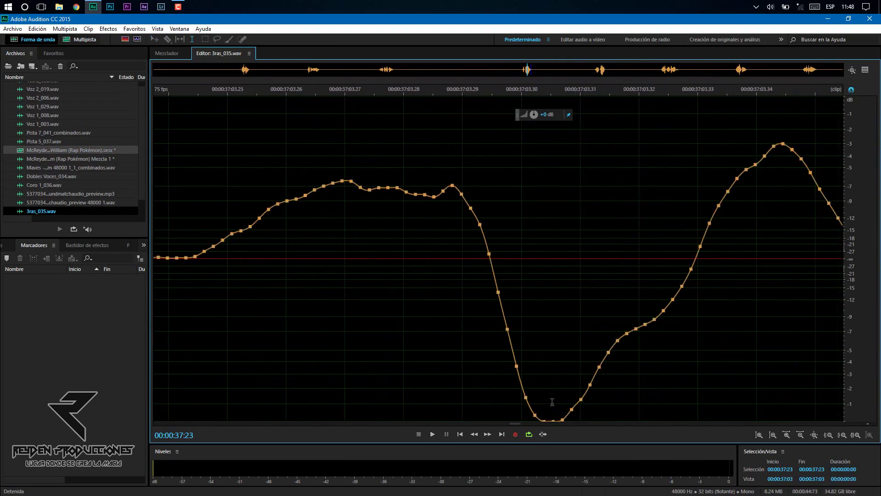
scroll(553, 402, up, 3)
scroll(553, 407, down, 7)
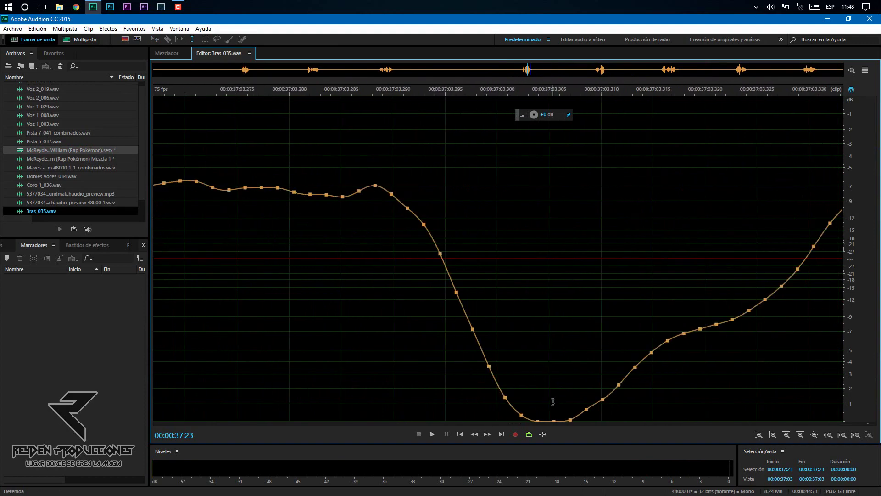
scroll(554, 394, down, 4)
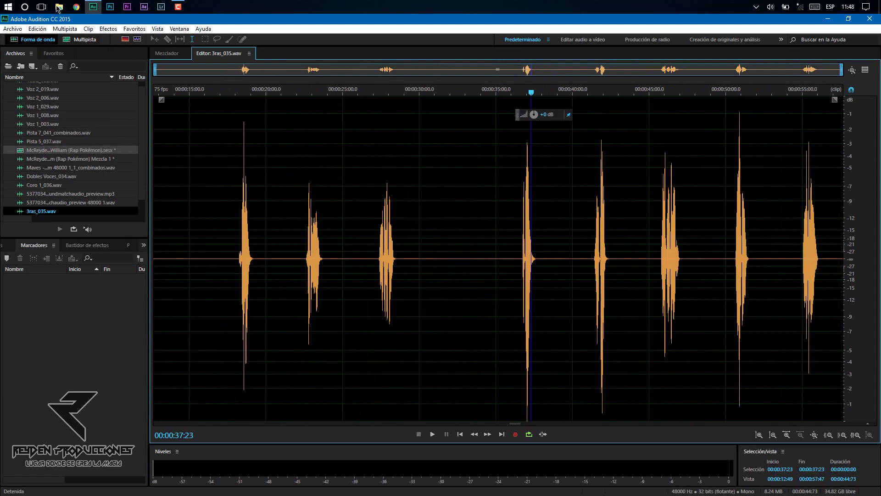
click(83, 40)
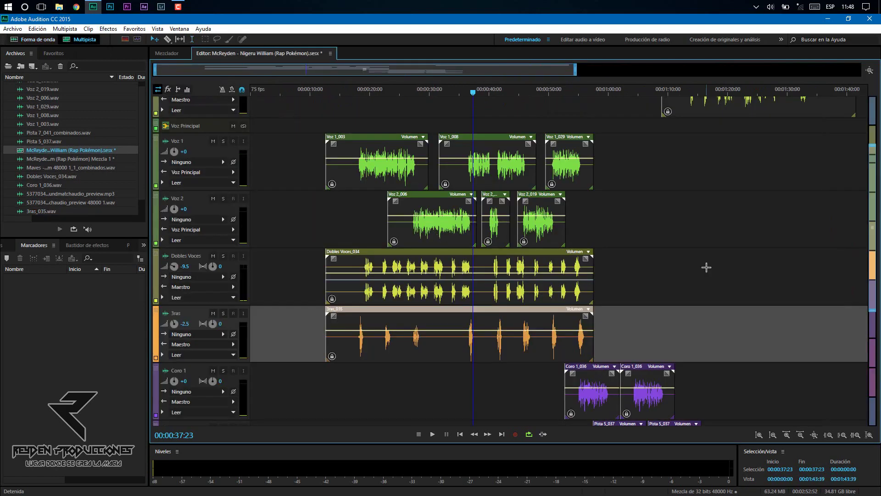
Review the chorus tracks down to Maestro, move the playhead to 00:00:57:74 and go back to the main vocal tracks.
drag(871, 261, 871, 347)
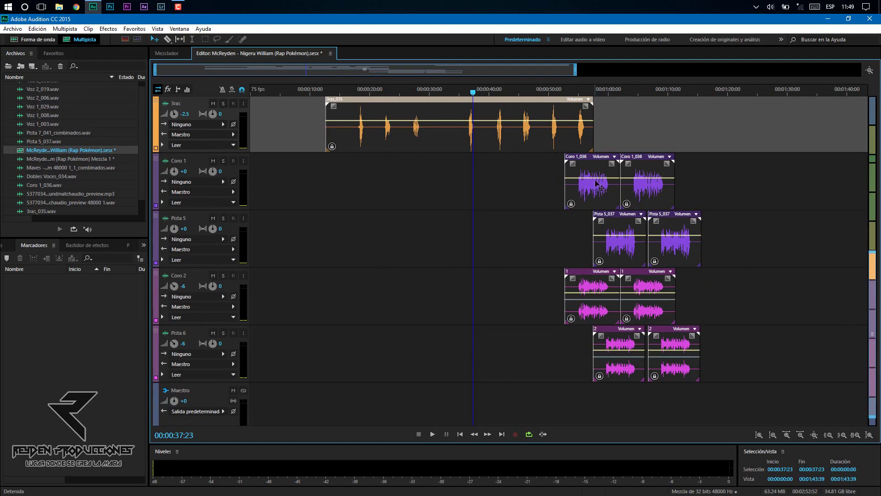
click(596, 131)
drag(874, 353, 862, 188)
scroll(562, 319, down, 3)
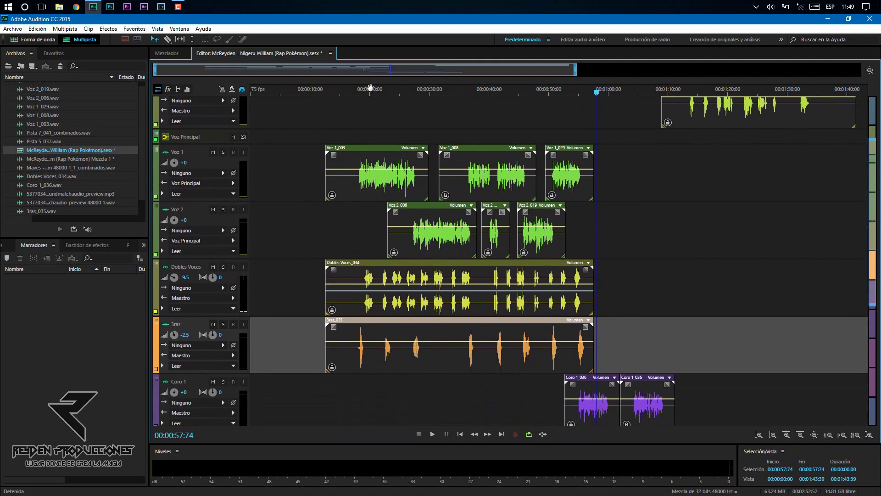
Set the playhead at 00:00:22:22 and compare the Voz 1_003 and Dobles Voces_034 waveforms in the waveform editor, returning to the multitrack session.
click(384, 90)
double_click(398, 186)
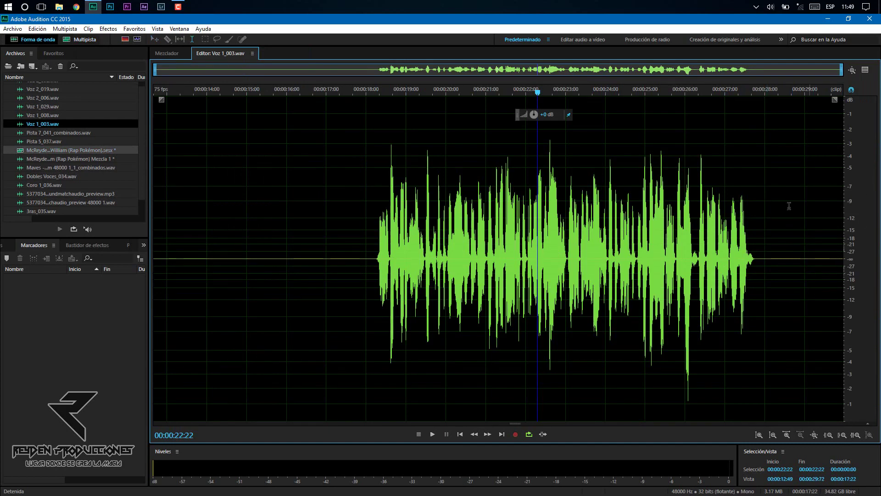
click(84, 39)
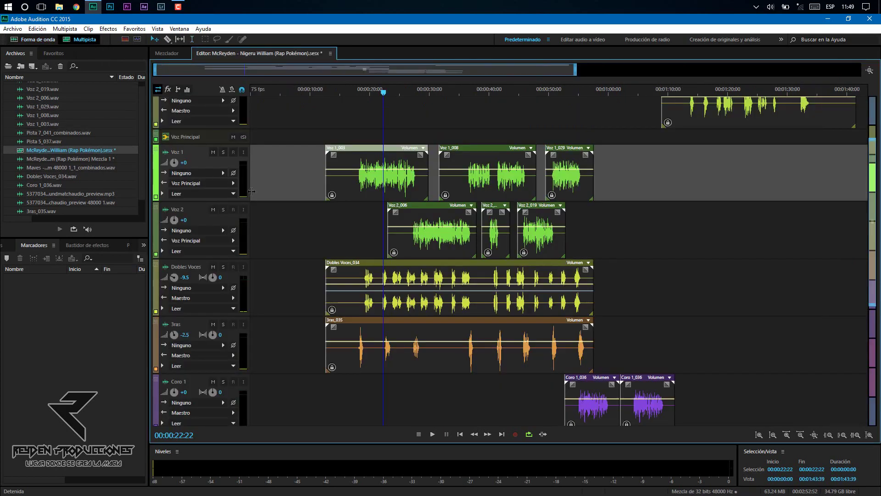
double_click(465, 275)
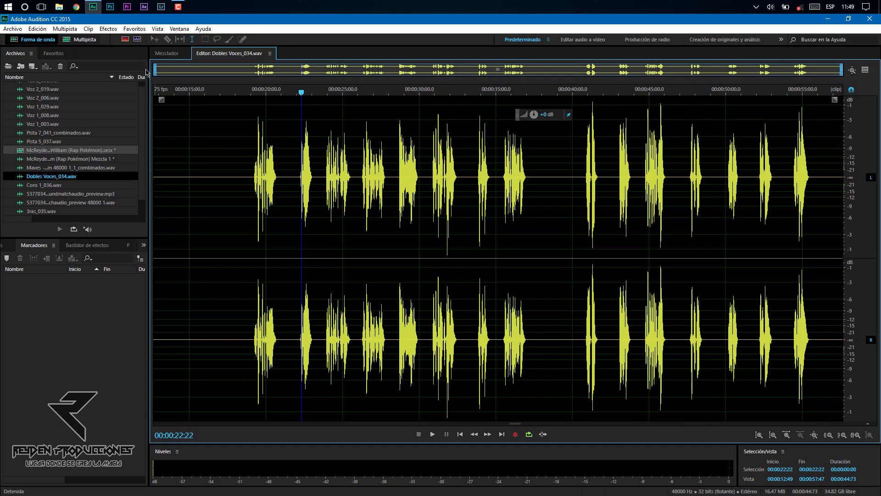
click(84, 41)
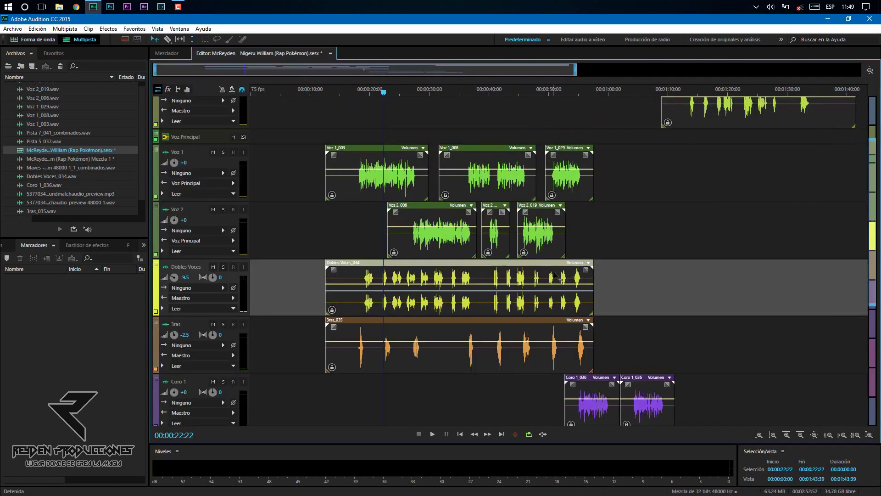
In the Voz 1_003 waveform, reduce the amplitude of the passage from 00:00:18:08 to 00:00:23:06 until its peaks reach about -12 dB.
click(392, 180)
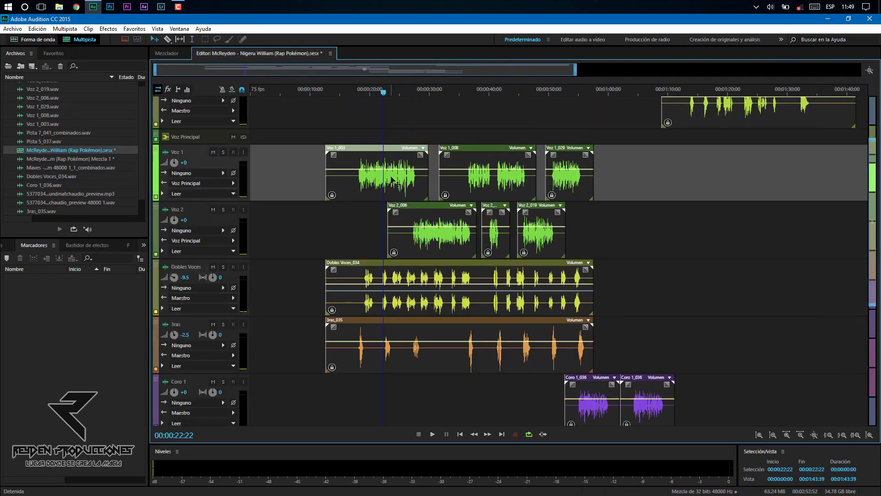
double_click(393, 180)
drag(370, 248, 569, 269)
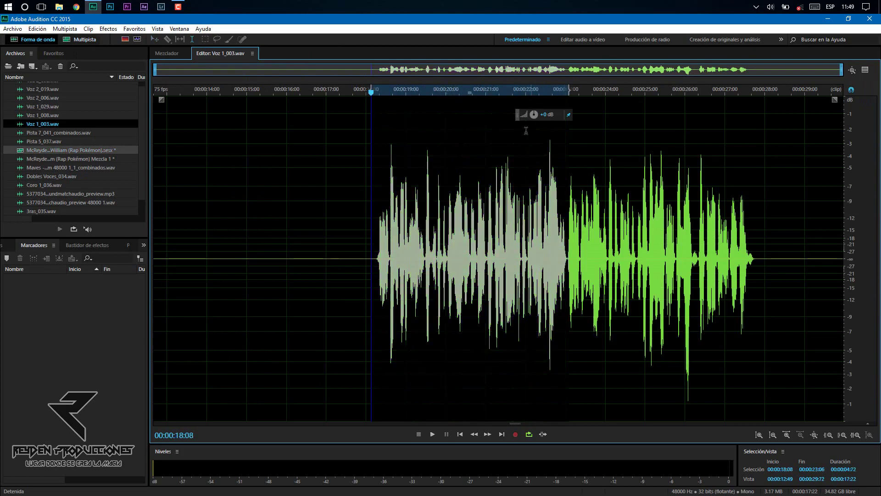
drag(534, 115, 535, 129)
click(362, 167)
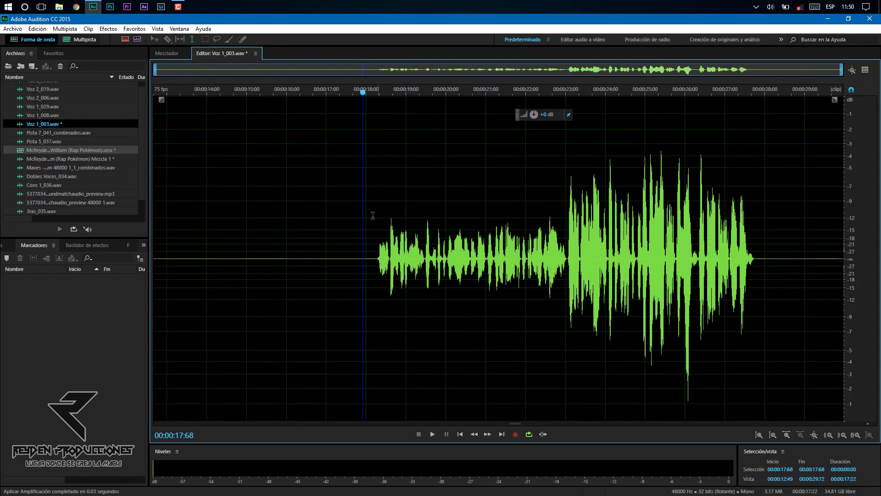
Compare the quieter Voz 1_003 passage from 00:00:18:14 to 00:00:23:00 with the louder one from 00:00:23:00 to 00:00:28:00.
drag(365, 227, 564, 234)
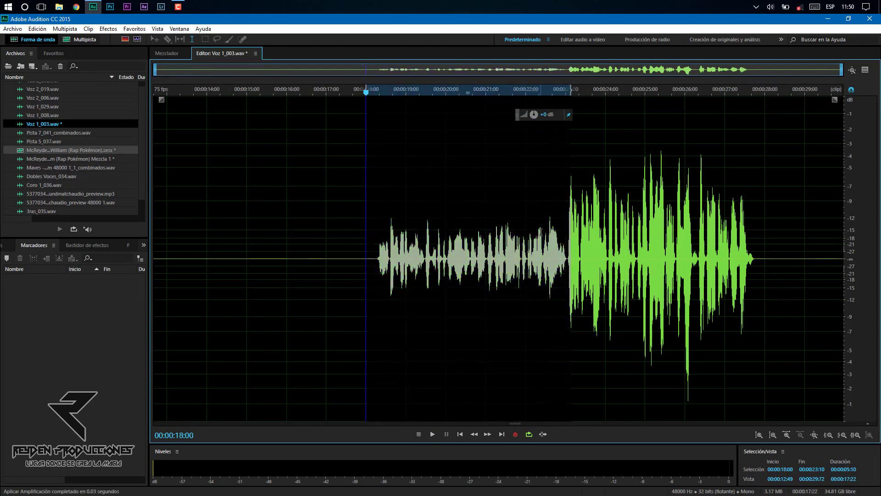
click(555, 214)
drag(373, 224, 565, 229)
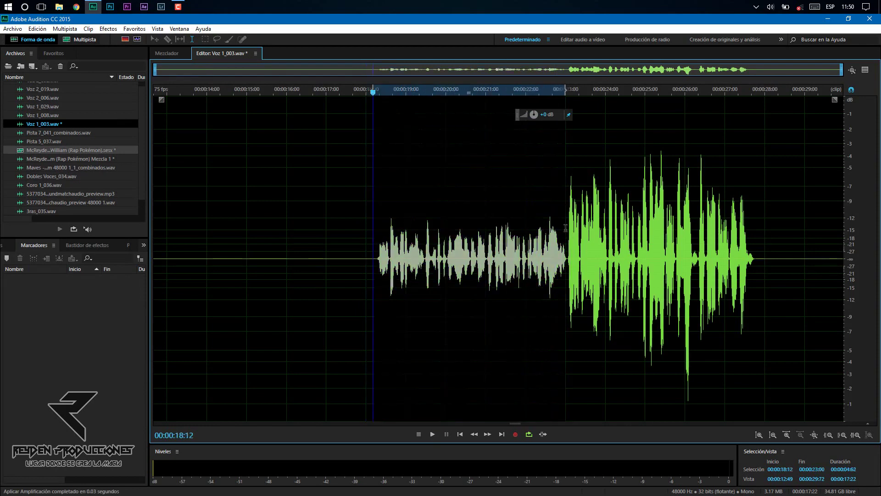
click(516, 179)
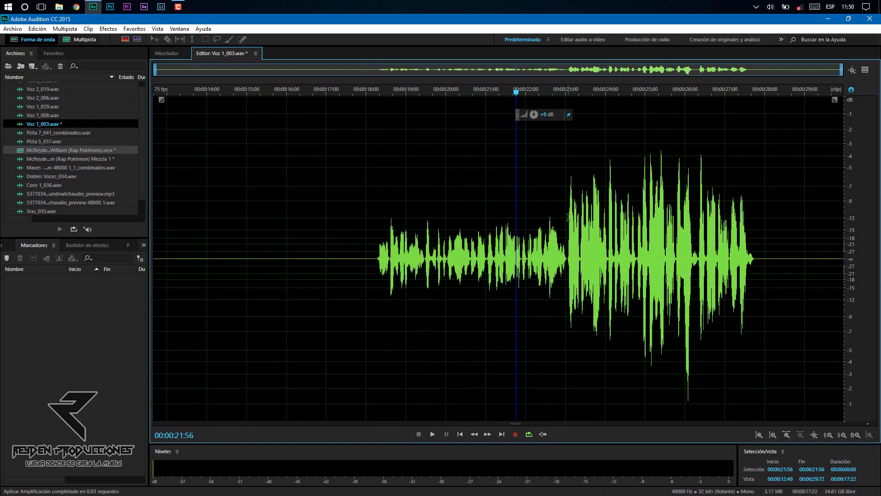
drag(374, 258, 566, 274)
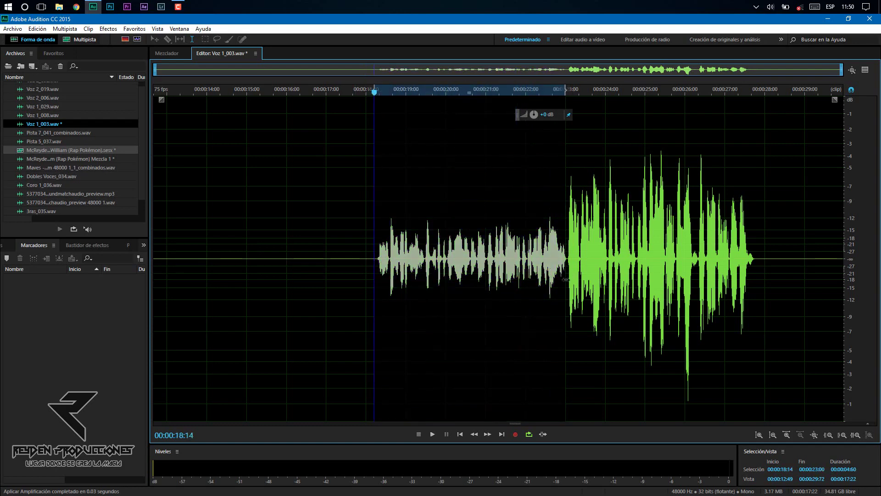
drag(770, 268, 566, 295)
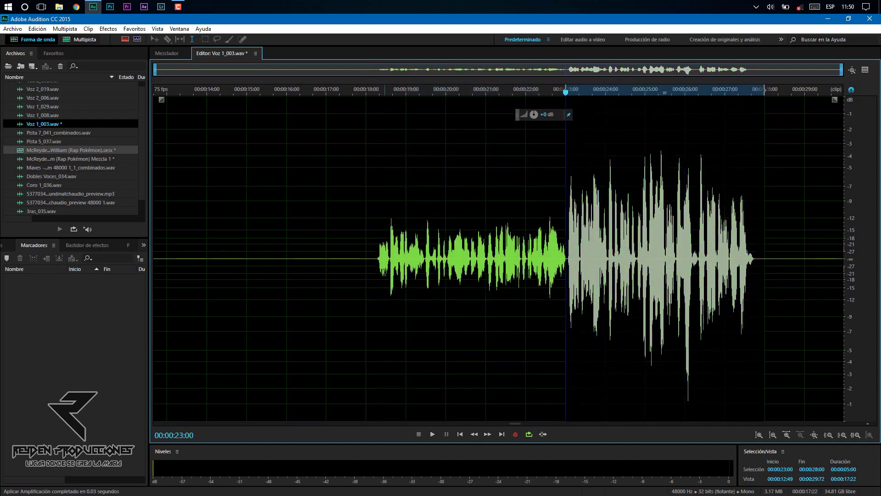
click(269, 271)
click(246, 277)
click(468, 284)
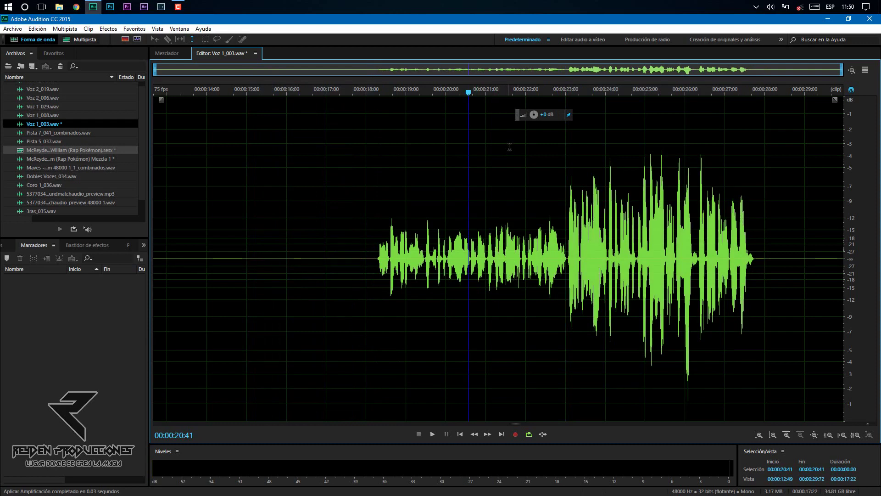
Undo the amplitude reduction in Voz 1_003, and try lowering and re-raising the passage from about 00:00:18:11 to 00:00:23:00 before reverting it.
key(ctrl+z)
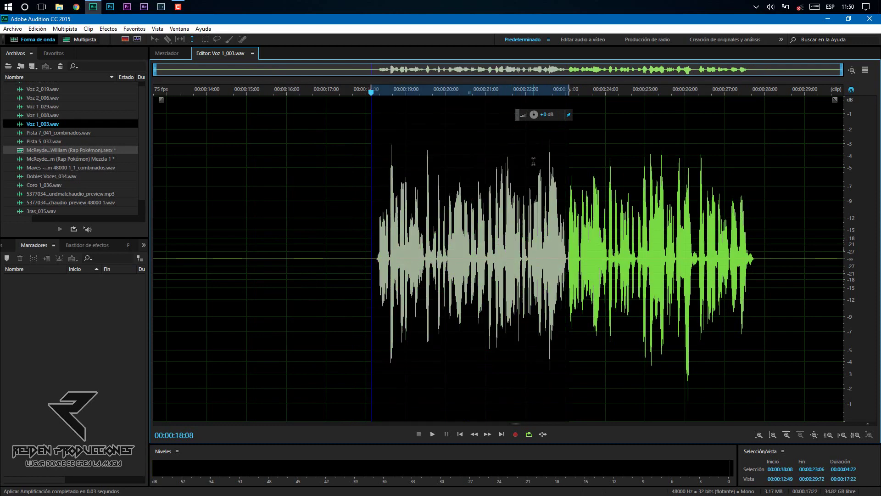
click(522, 216)
drag(373, 247, 566, 248)
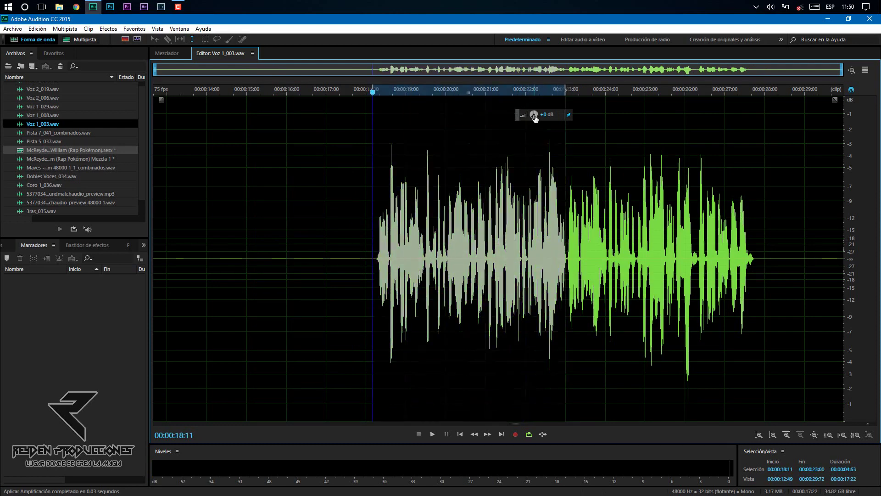
mouse_move(534, 114)
mouse_down()
mouse_move(536, 134)
mouse_move(535, 113)
mouse_up()
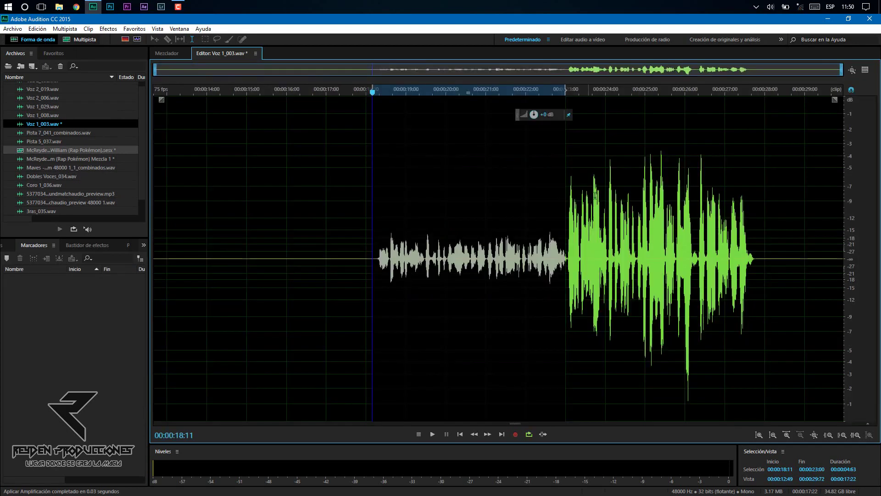
click(596, 216)
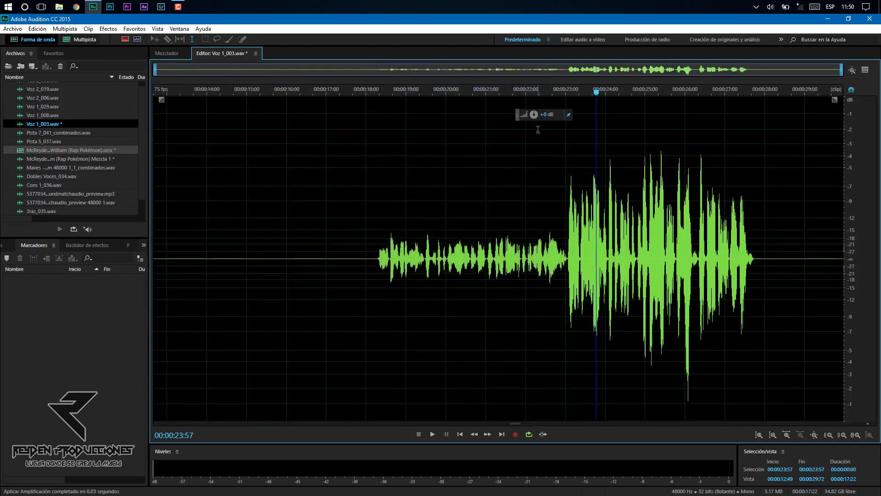
drag(364, 235, 565, 236)
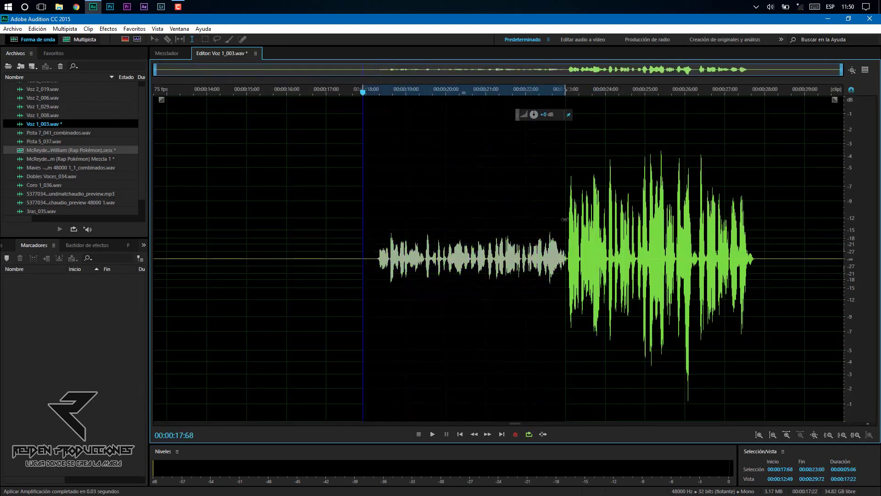
drag(536, 117, 535, 111)
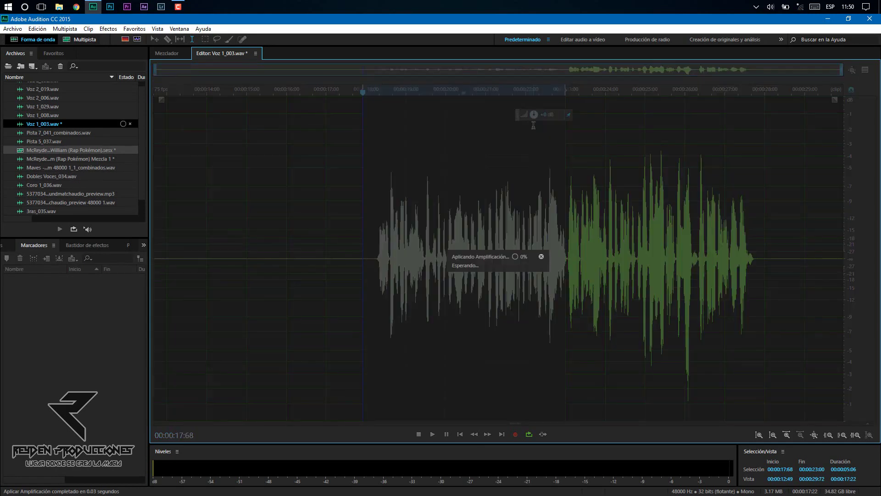
key(ctrl+s)
click(570, 236)
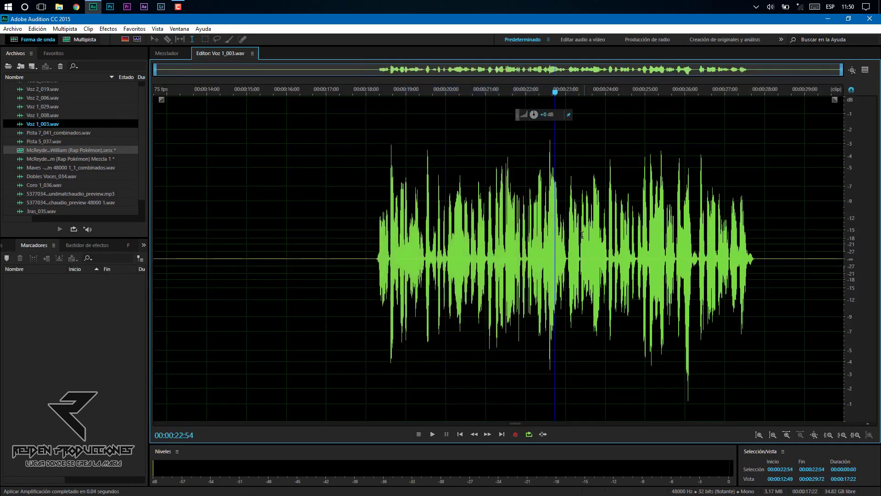
Try raising the amplitude of the Voz 1_003 passage from 00:00:23:07 to 00:00:28:06, and undo it.
drag(569, 236, 768, 227)
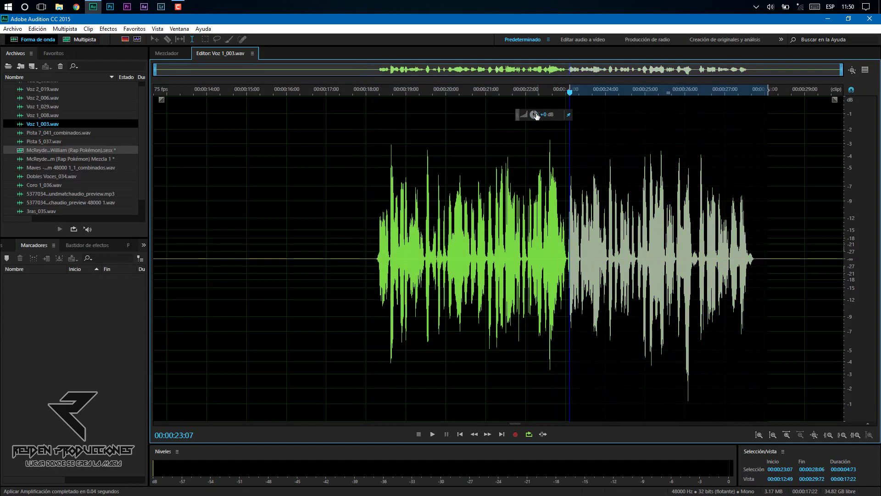
mouse_move(534, 115)
mouse_down()
mouse_move(533, 102)
mouse_move(536, 120)
mouse_up()
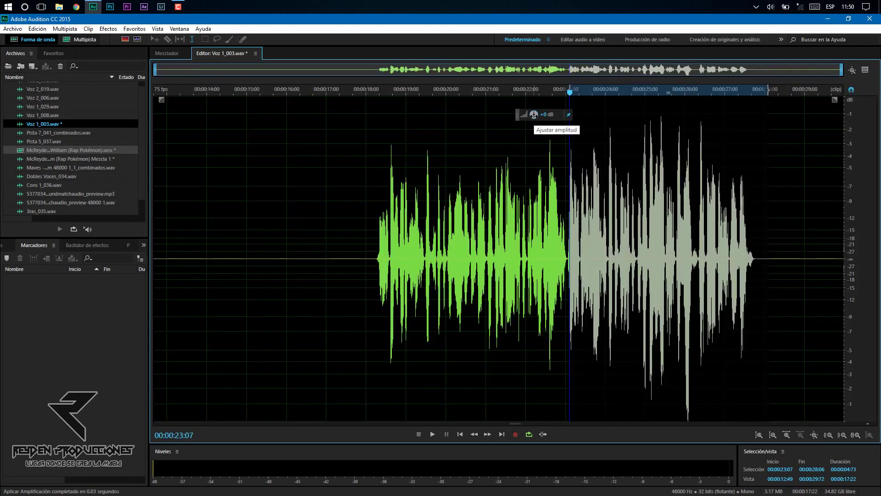
key(ctrl+z)
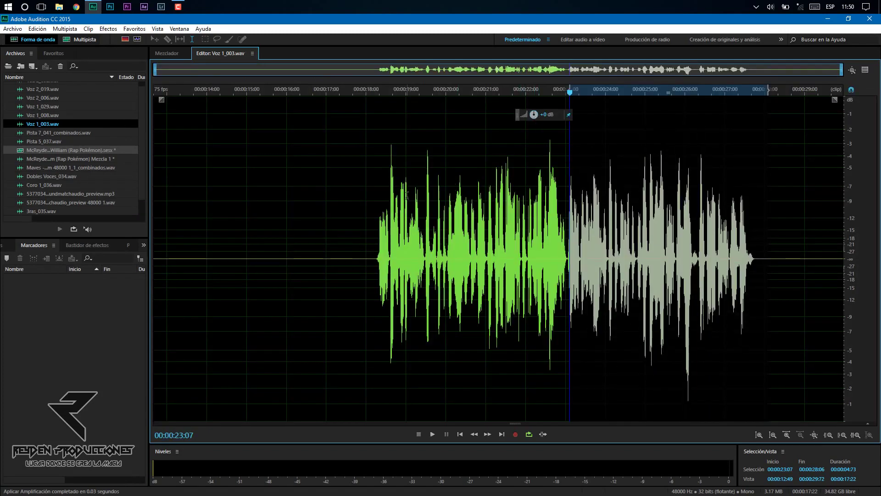
click(326, 213)
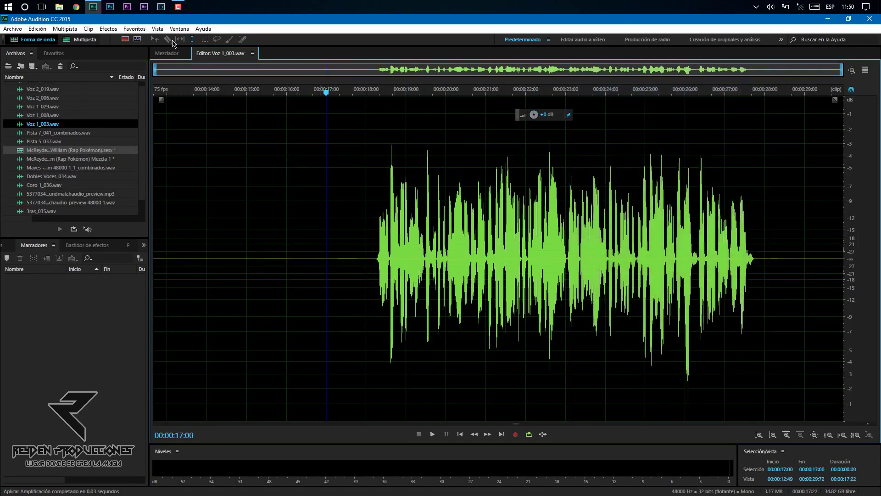
Open the Pista 7_041 clip from the multitrack session in the waveform editor and compare its passages before and after about 00:01:25:00.
click(85, 40)
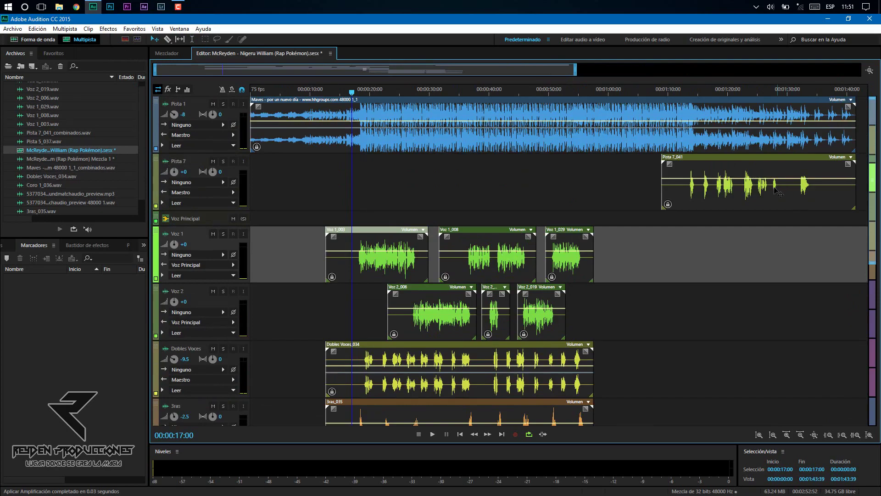
drag(155, 70, 411, 79)
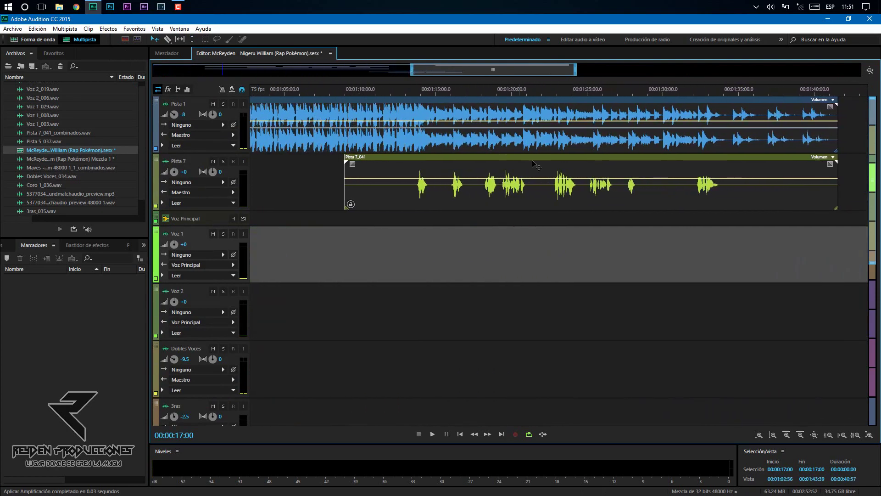
double_click(562, 192)
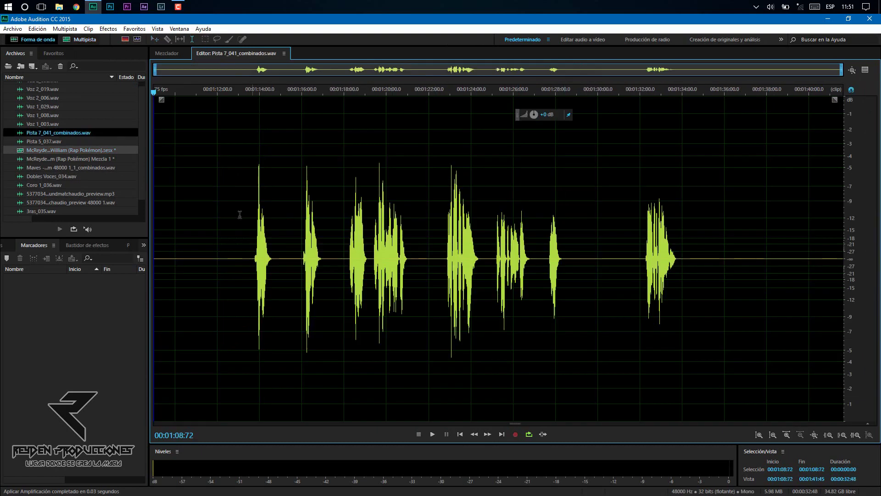
drag(229, 215, 490, 239)
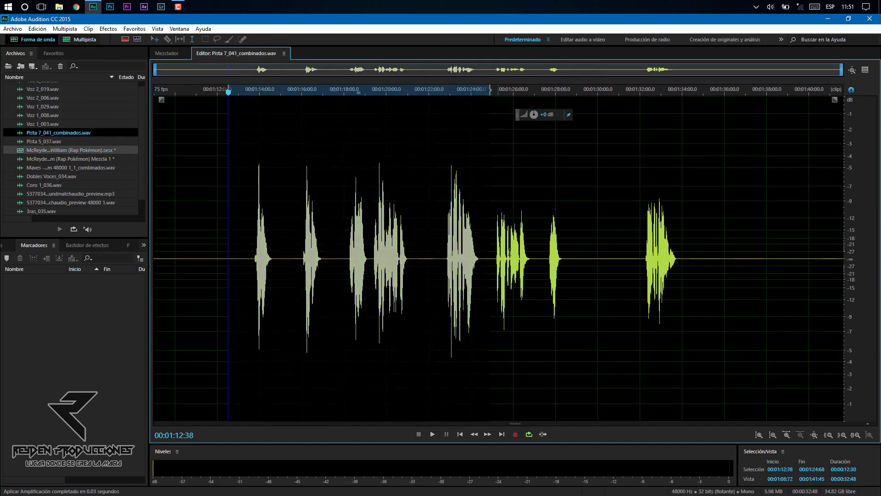
drag(682, 263, 494, 273)
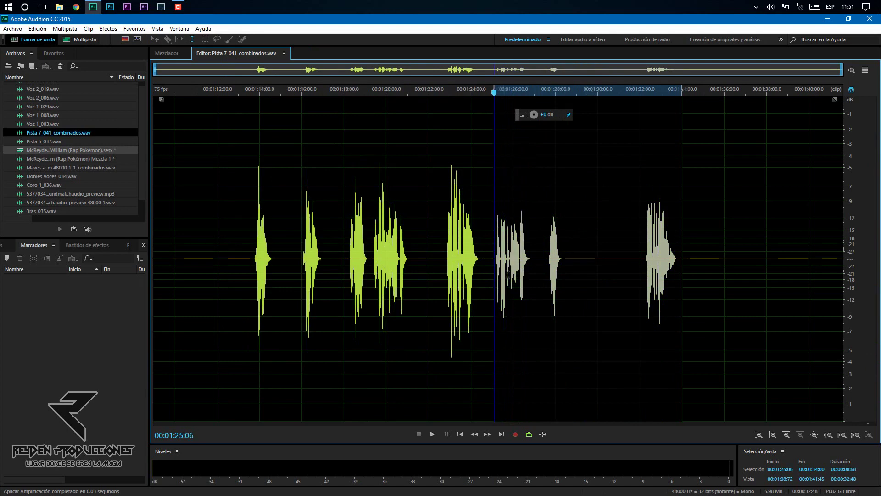
click(477, 205)
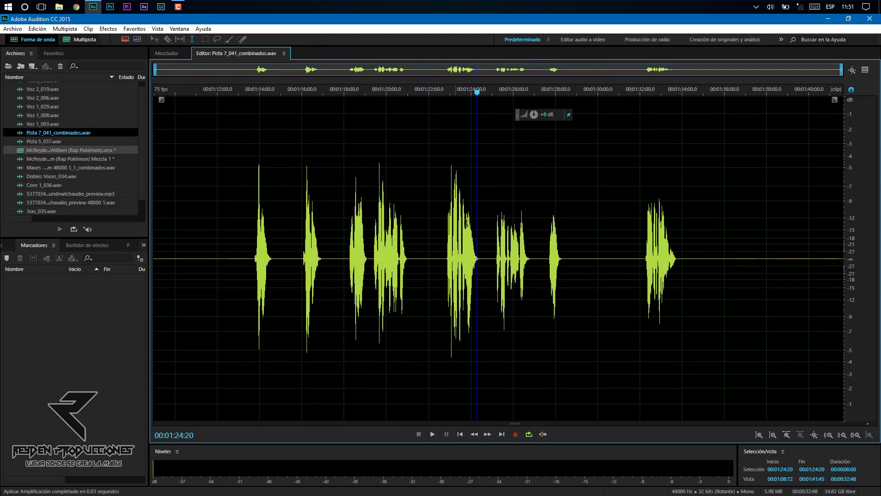
Try raising the amplitude of the Pista 7_041 passage from 00:01:24:51 to 00:01:34:00 to match the earlier peaks, and undo it.
drag(487, 242, 682, 250)
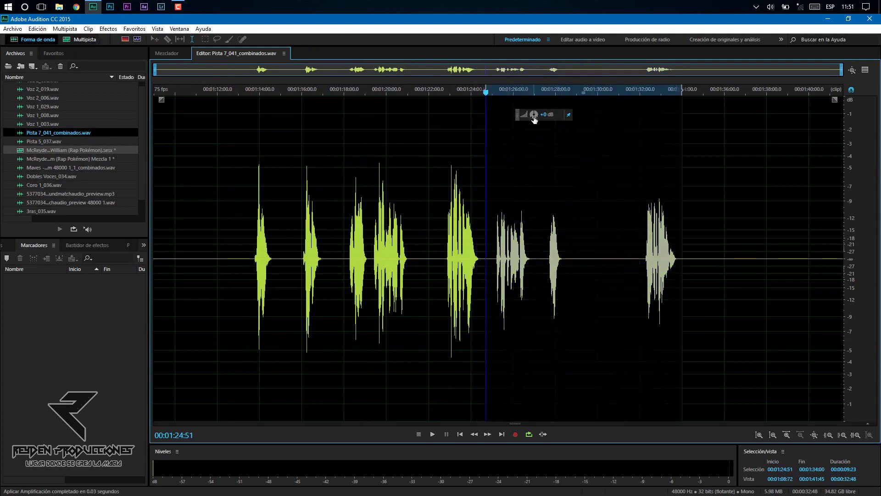
drag(534, 119, 534, 114)
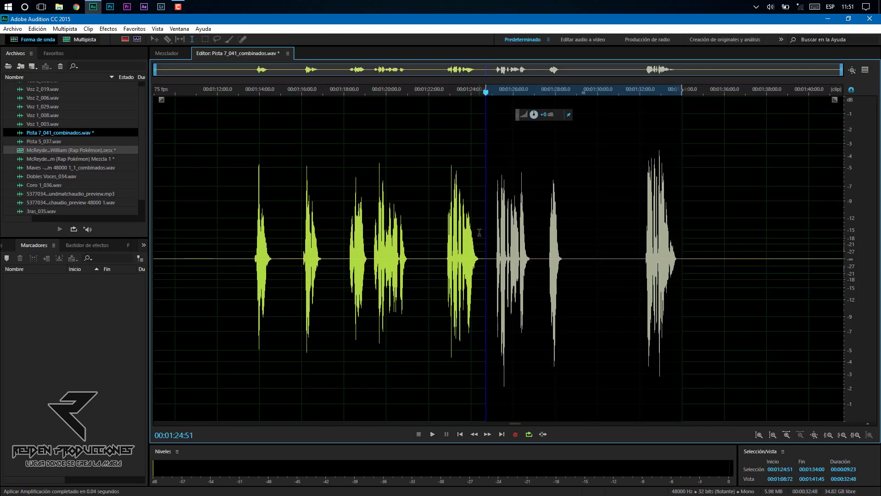
drag(480, 233, 295, 242)
key(ctrl+z)
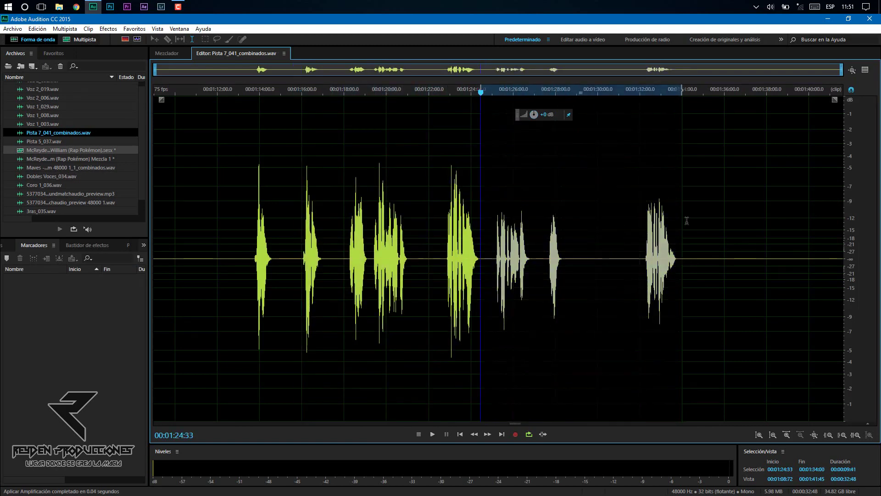
click(592, 202)
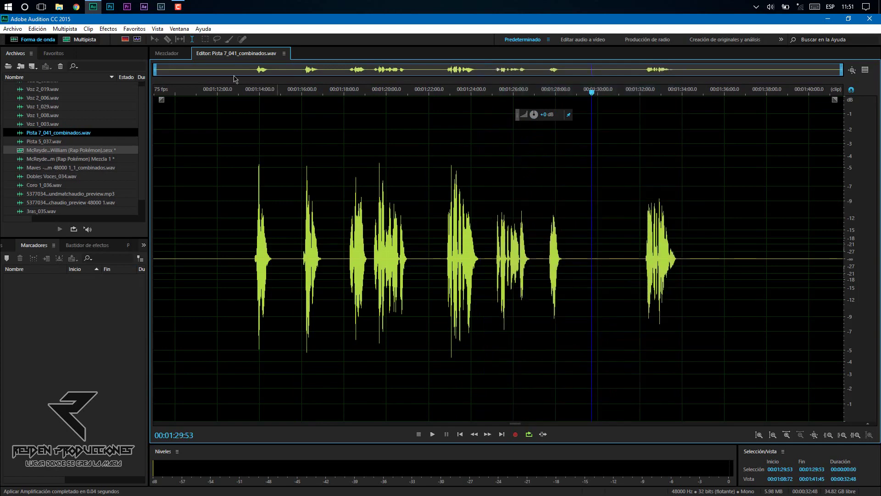
Return to the multitrack session and compare successive sections of the Pista 1 beat from 00:01:05:00 to 00:01:41:18 using the Time Selection tool.
click(82, 40)
click(422, 92)
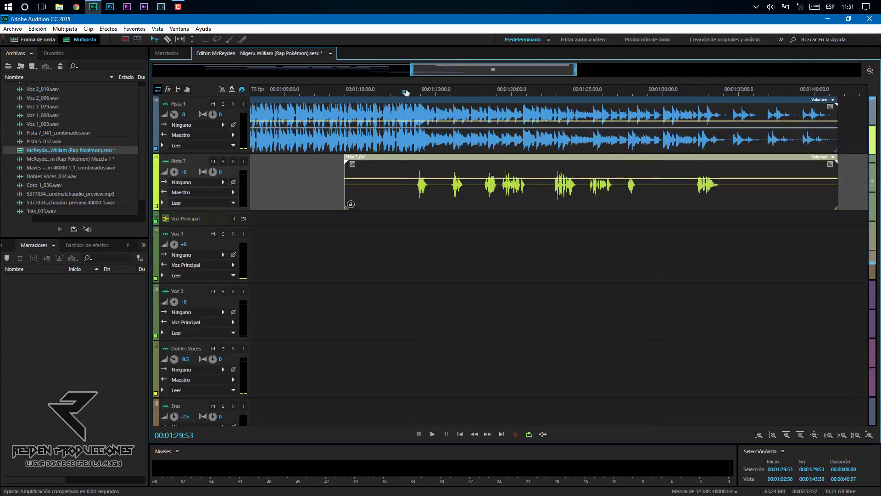
click(382, 90)
click(193, 40)
drag(285, 102, 437, 112)
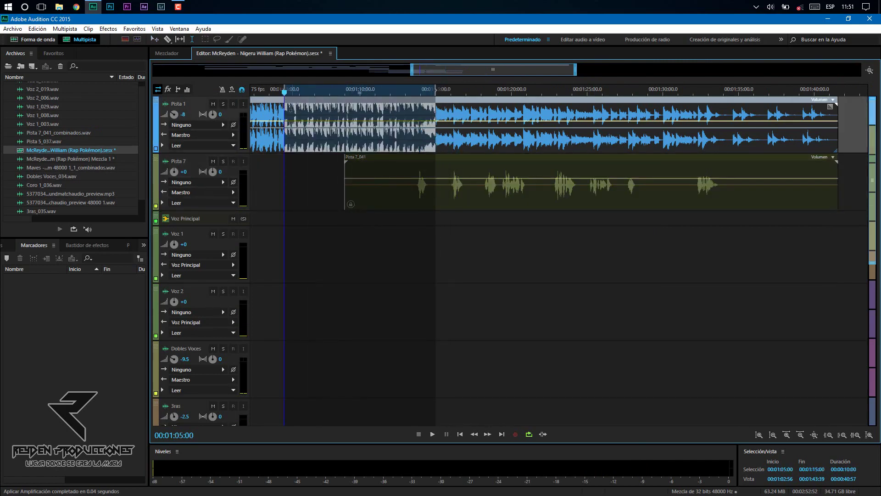
drag(284, 108, 591, 110)
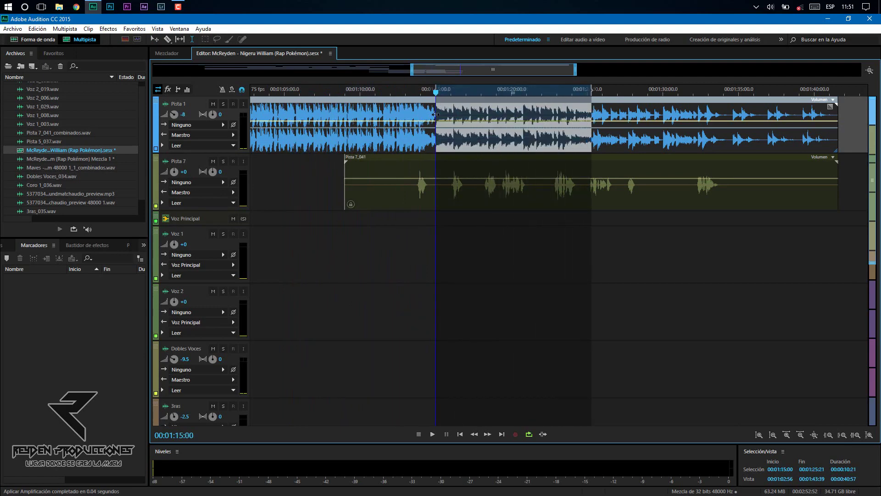
drag(436, 114, 727, 116)
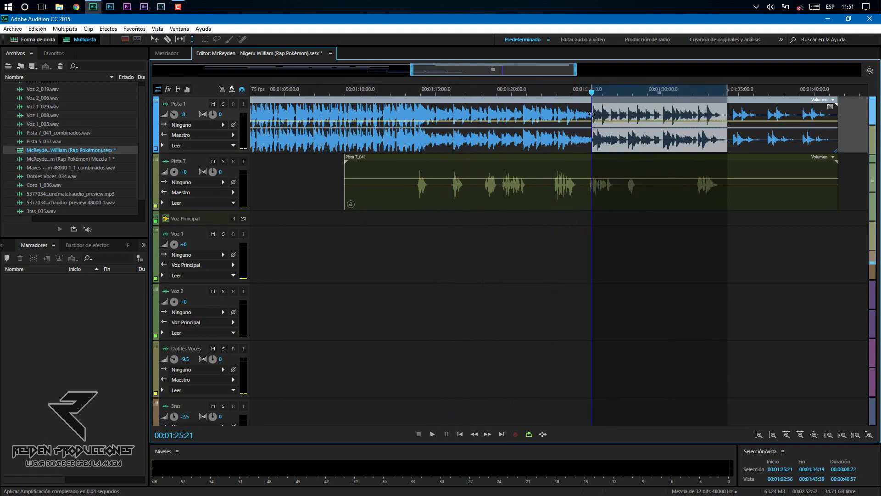
drag(591, 114, 835, 114)
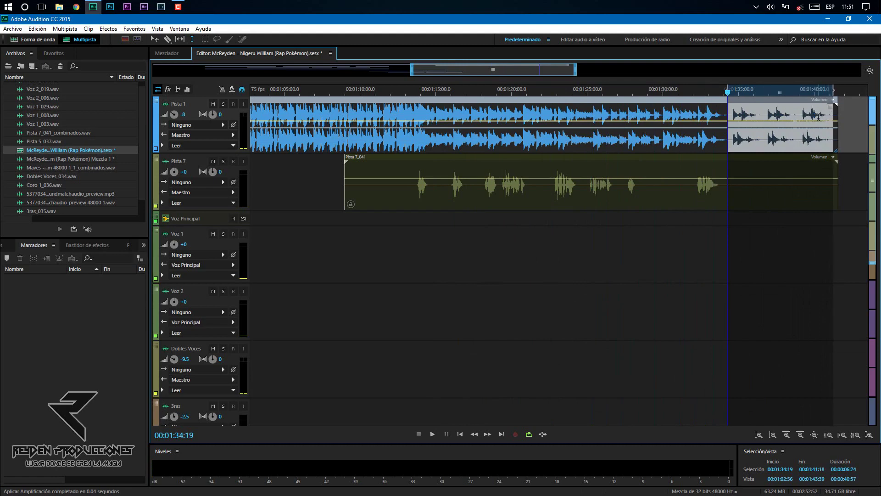
click(402, 137)
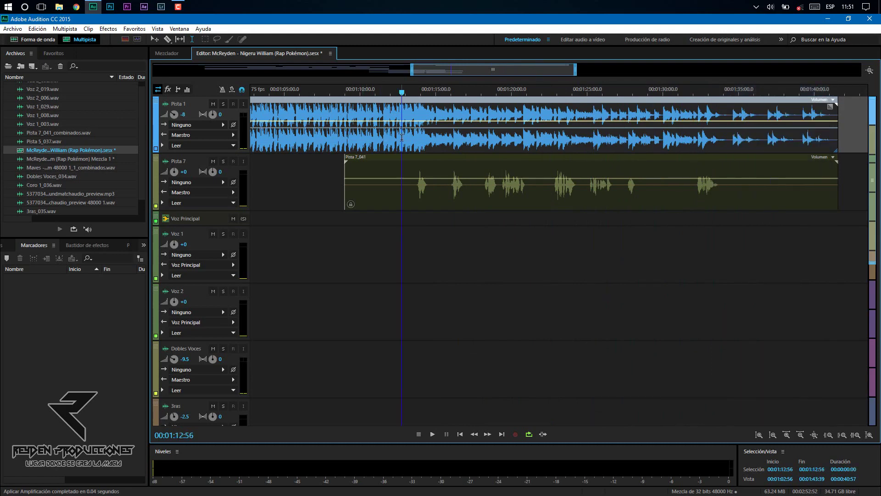
Switch back to the Move tool, show the whole song again and review the chorus tracks down to Maestro.
click(155, 39)
drag(412, 76, 155, 70)
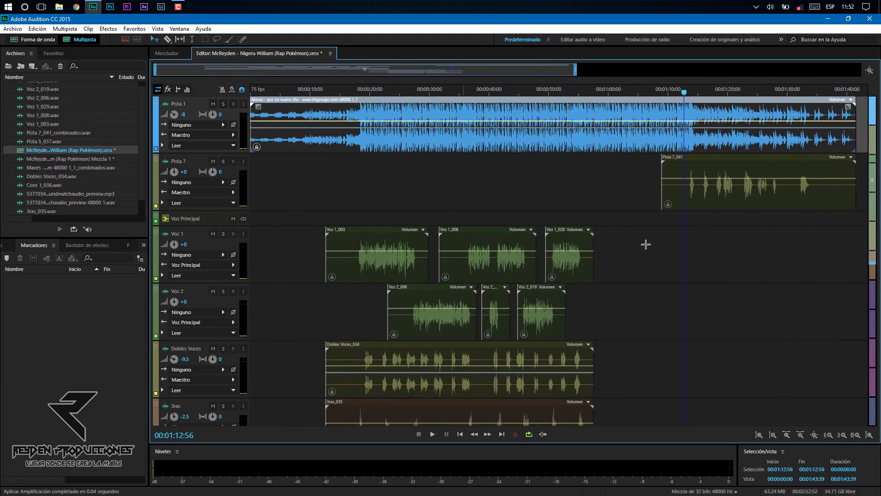
scroll(728, 257, down, 5)
scroll(735, 264, down, 4)
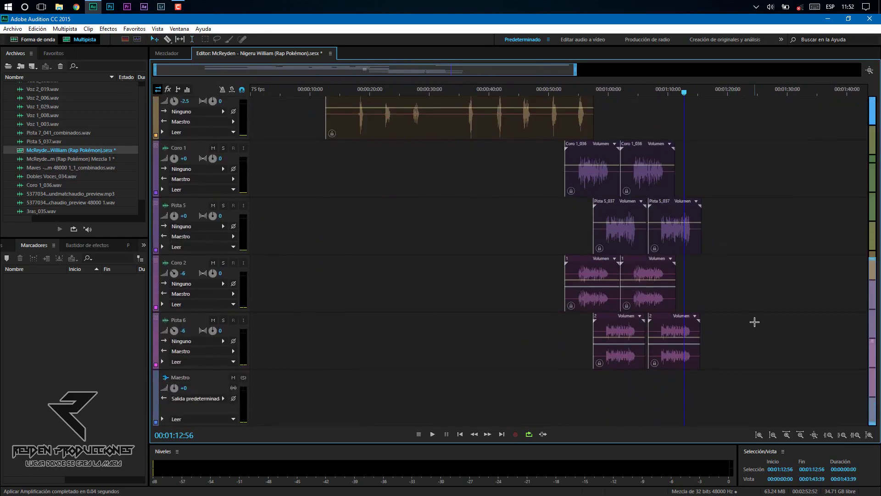
Examine the ending of Pista 1 and Pista 7 from 00:01:03:07 to 00:01:43:39, then the vocal tracks across the whole song.
click(754, 321)
scroll(505, 138, up, 9)
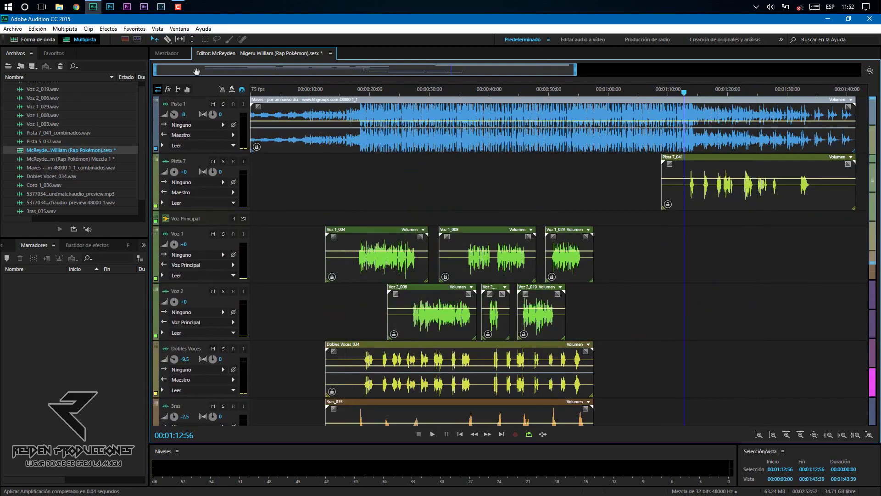
drag(154, 69, 412, 69)
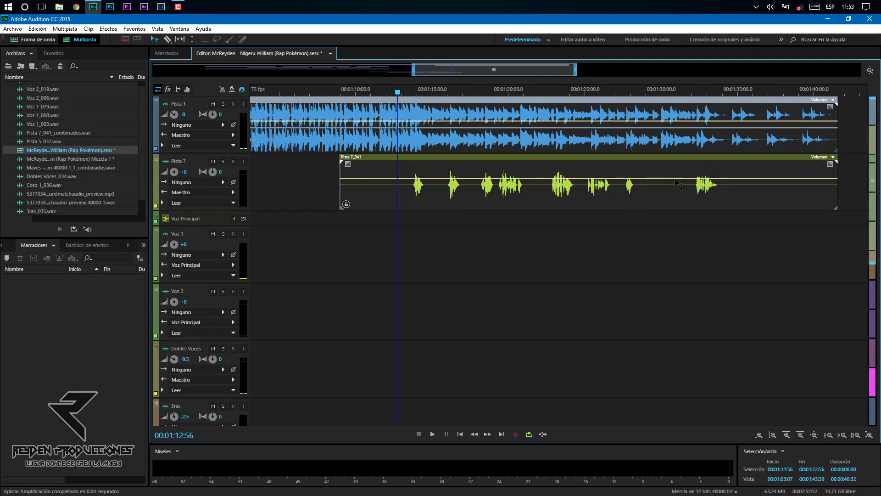
drag(414, 73, 155, 70)
scroll(683, 210, down, 2)
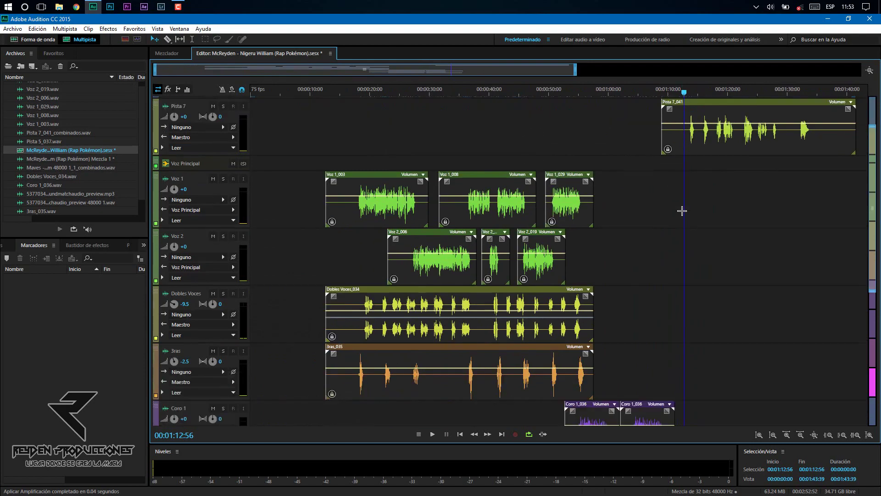
scroll(673, 230, down, 3)
scroll(672, 230, up, 4)
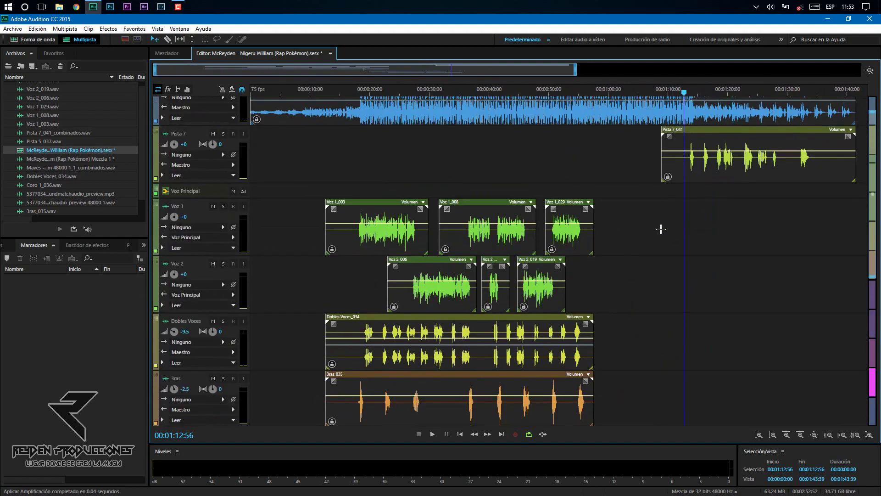
scroll(638, 199, up, 1)
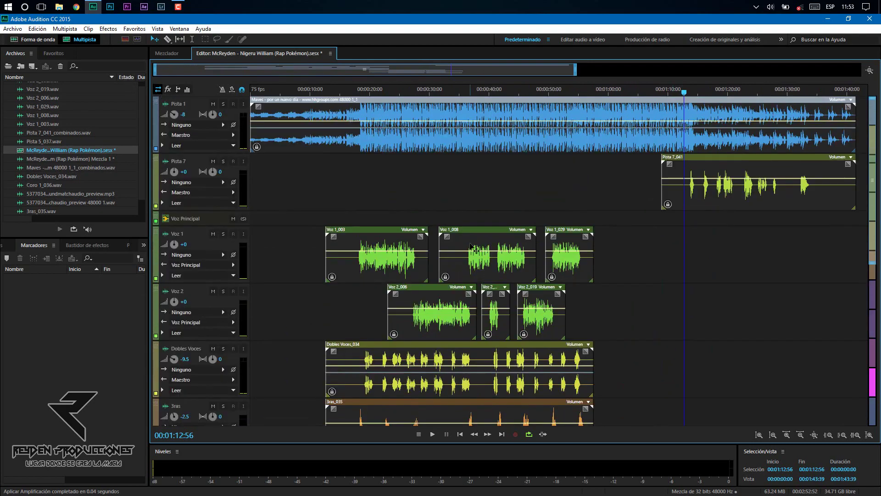
Try raising the amplitude of the whole Voz 1_003 clip in the waveform editor, play it from about 00:00:22:00, and undo the increase.
double_click(402, 272)
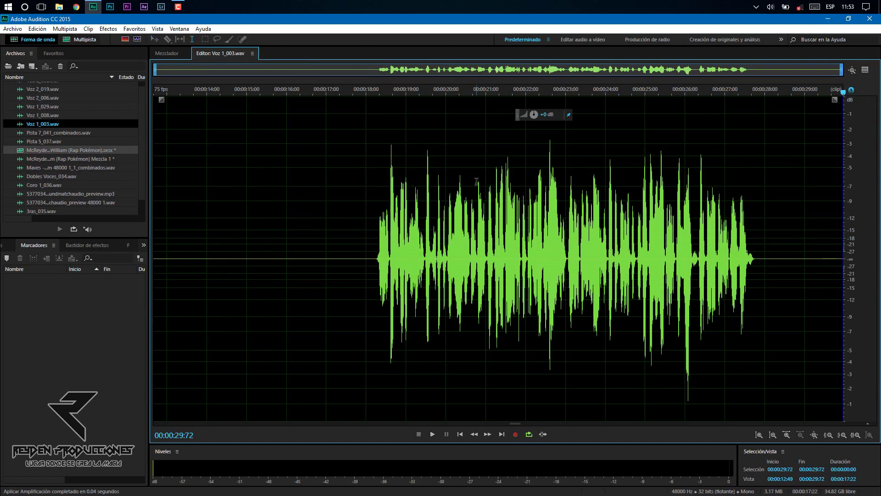
mouse_move(534, 114)
mouse_down()
mouse_move(540, 92)
mouse_move(535, 107)
mouse_up()
double_click(526, 129)
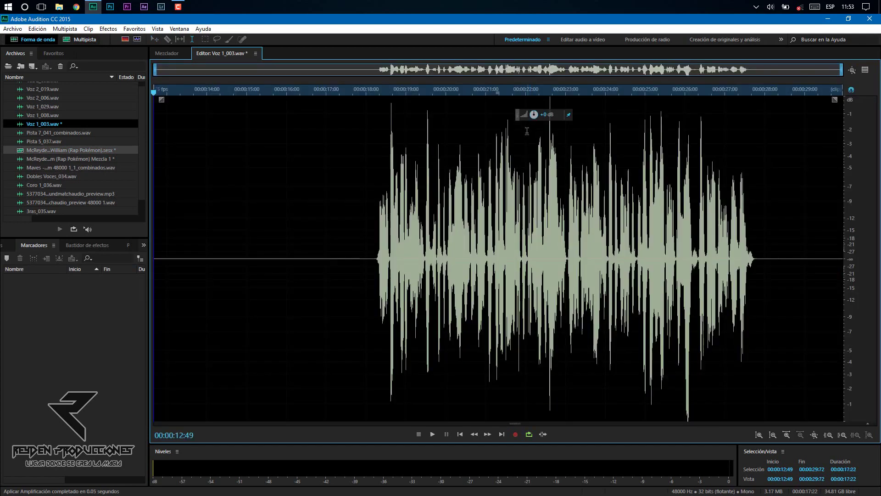
click(540, 92)
key(space)
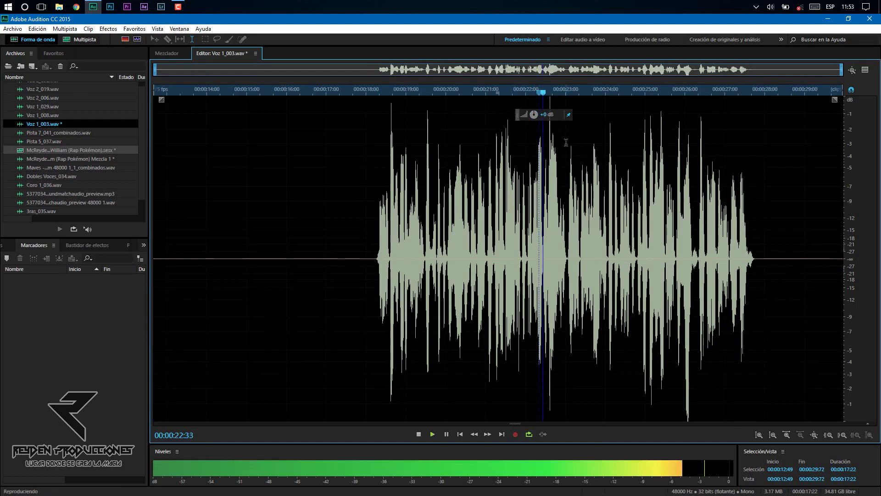
key(space)
key(ctrl+z)
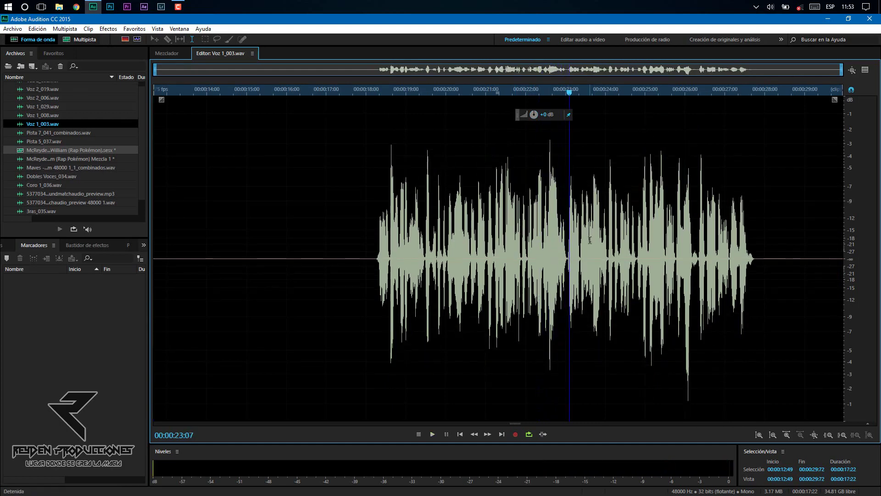
Place the playhead at 00:00:16:66 in Voz 1_003, then return to the multitrack session and select the Pista 1 track.
click(532, 255)
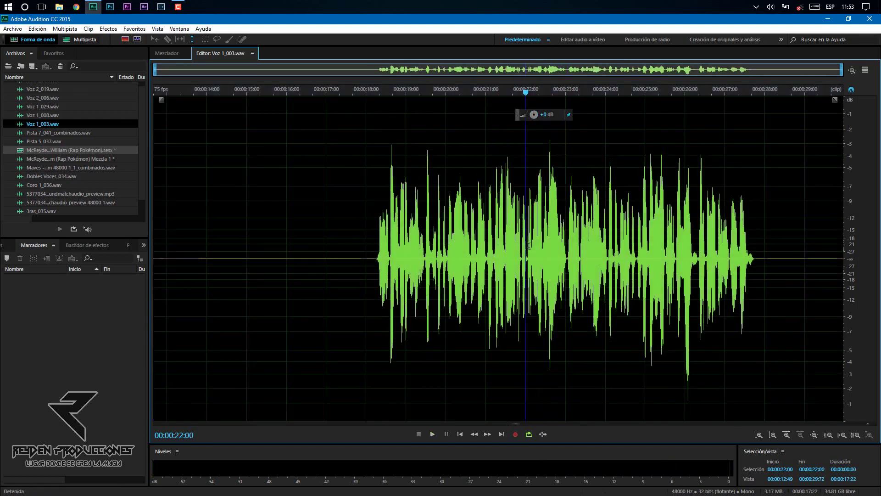
click(380, 208)
click(322, 147)
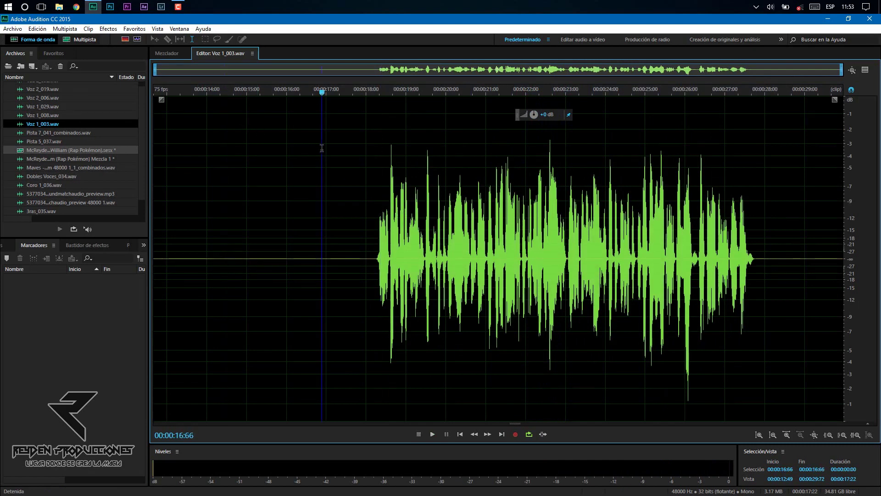
click(81, 39)
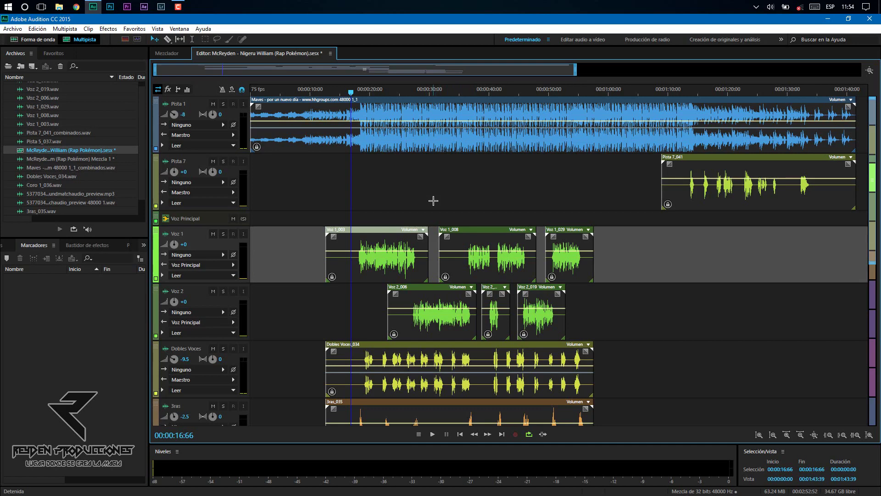
click(200, 108)
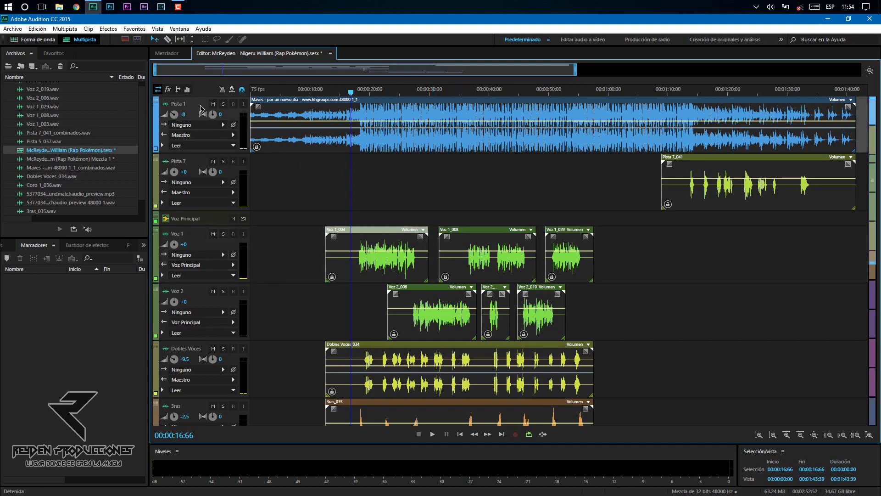